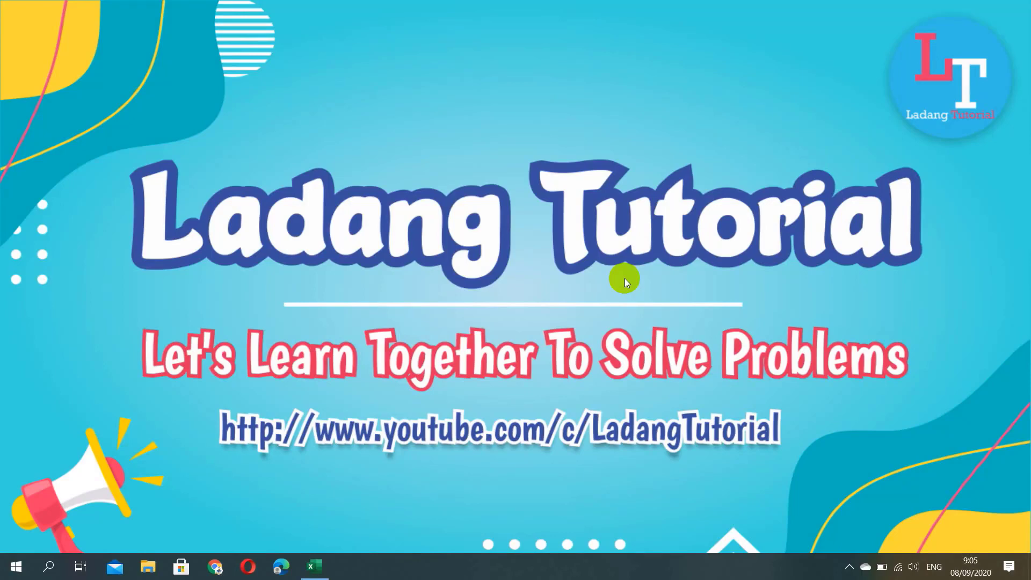
Restore the workbook 'belajar rumus if dan datedif di excel' showing the DATA KARYAWAN sheet
left_click(315, 566)
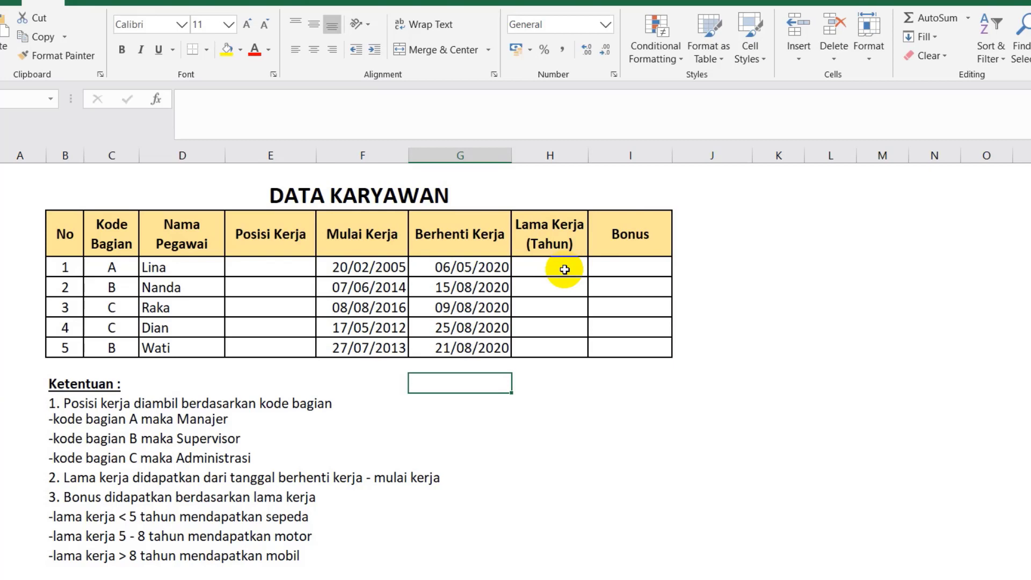
In E5, begin the position formula =IF(C5="A";"Manajer";IF( for the first employee
left_click(323, 280)
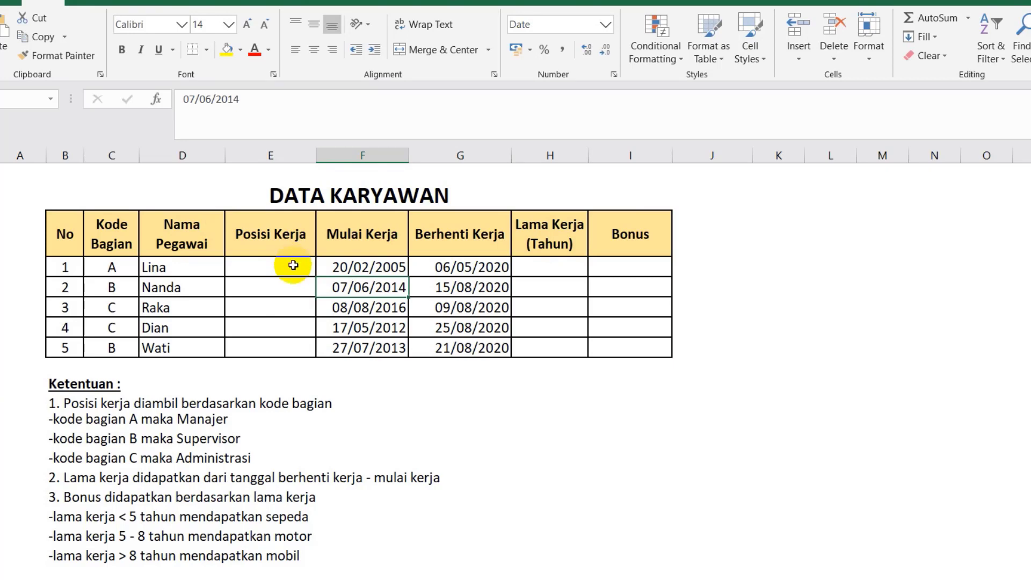
left_click(293, 265)
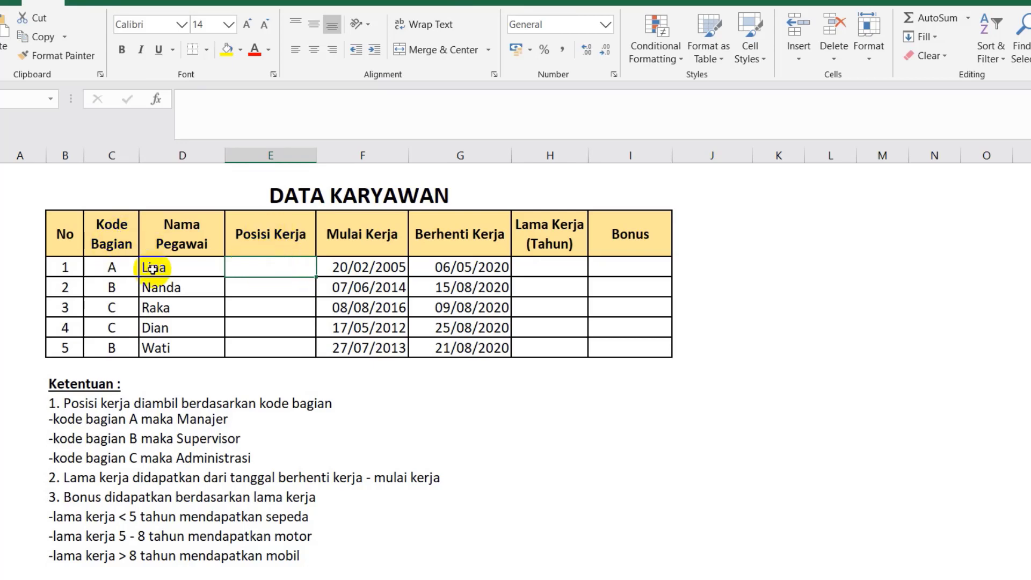
double_click(255, 266)
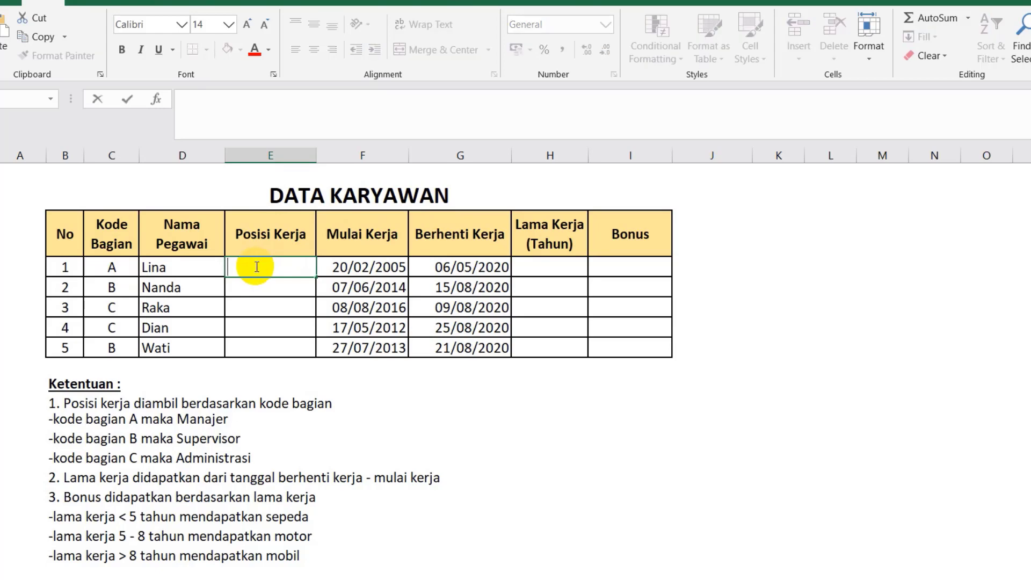
type("=if")
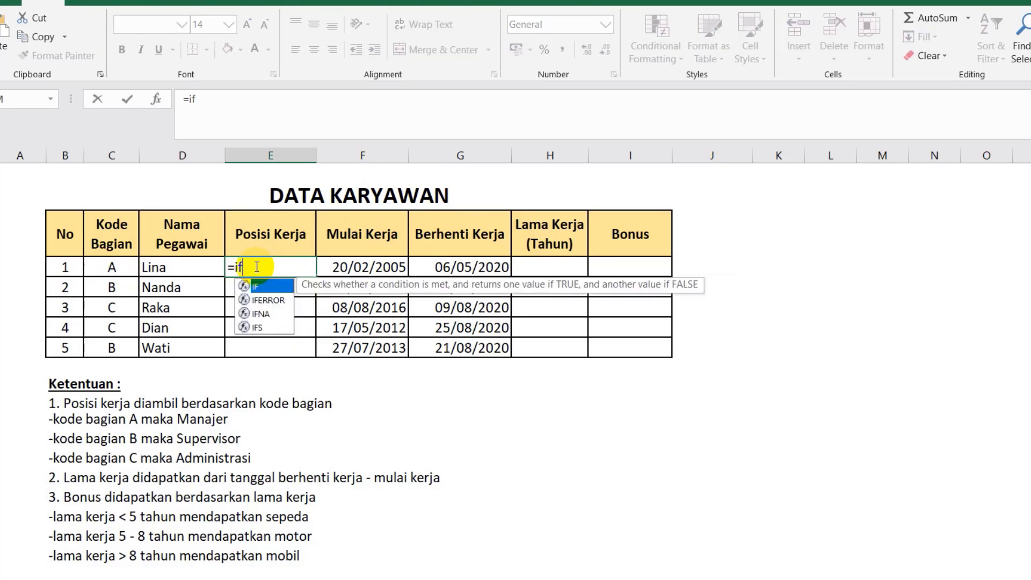
key("Tab")
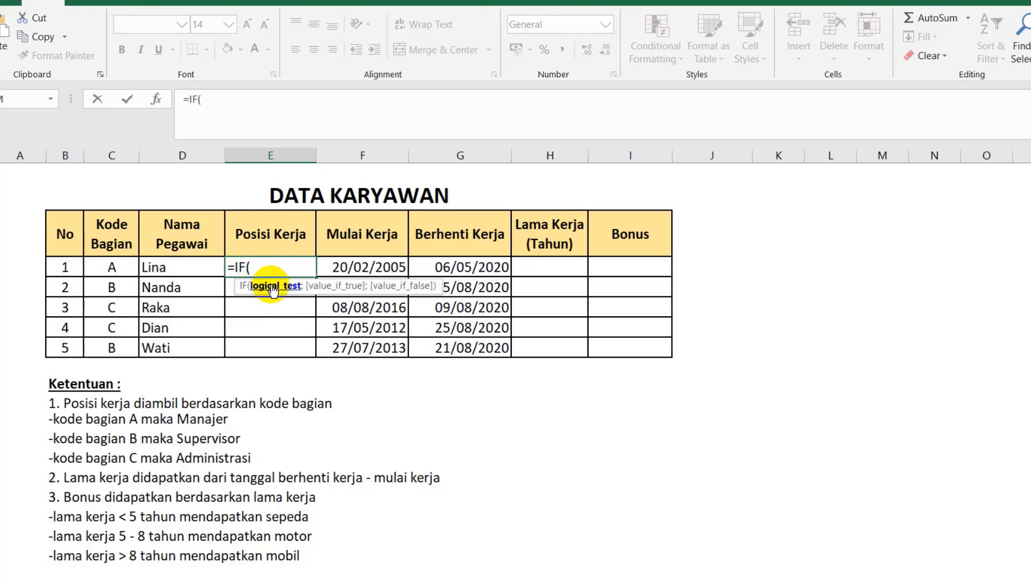
left_click(106, 272)
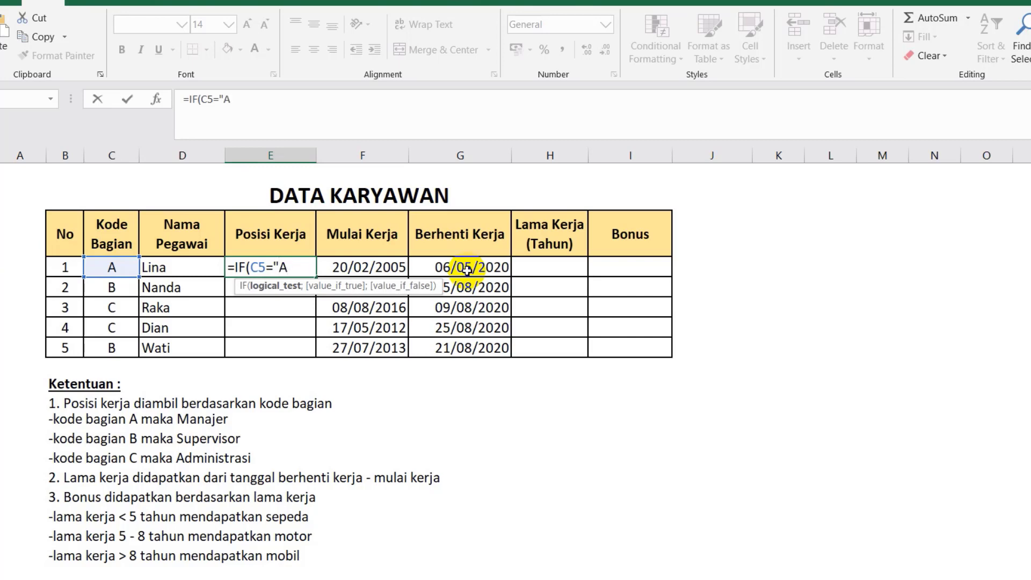
type(";")
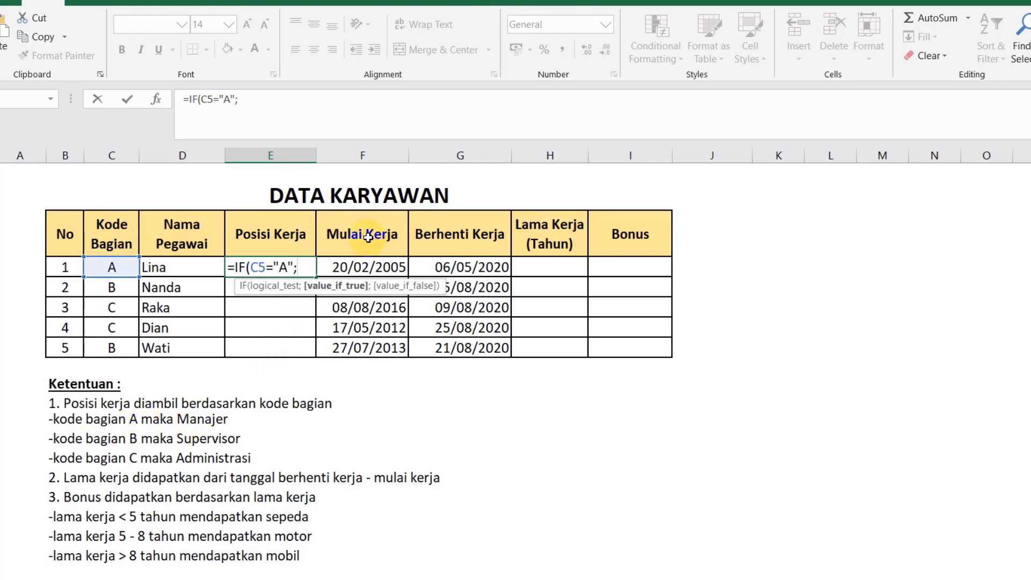
type("\"Manaje")
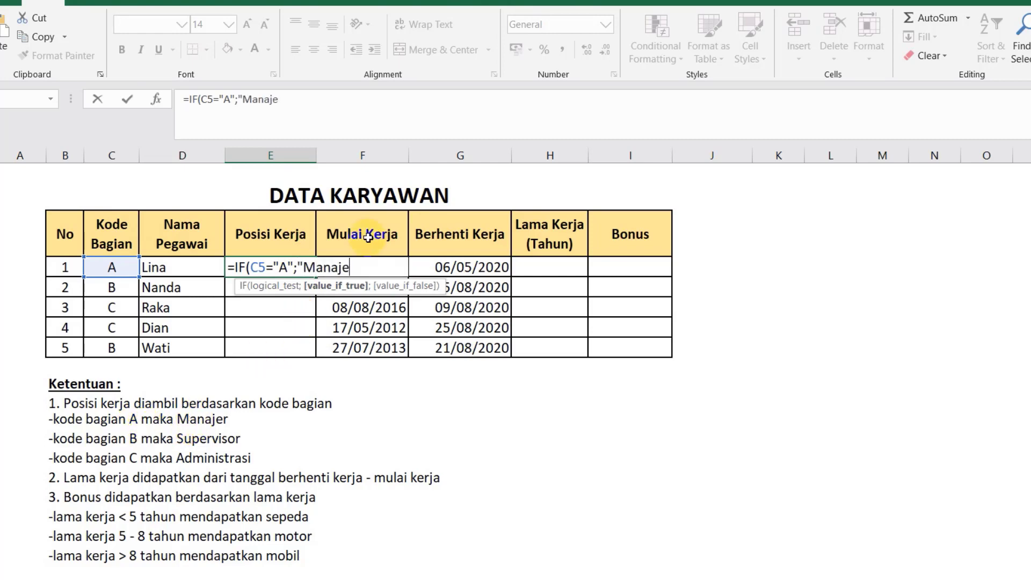
type("r\"")
type(";")
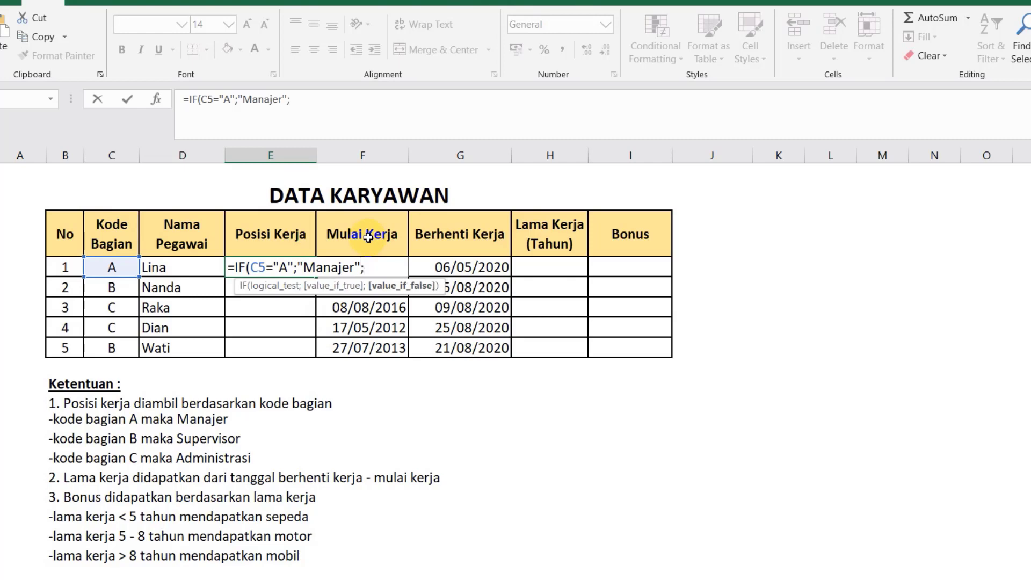
type("I")
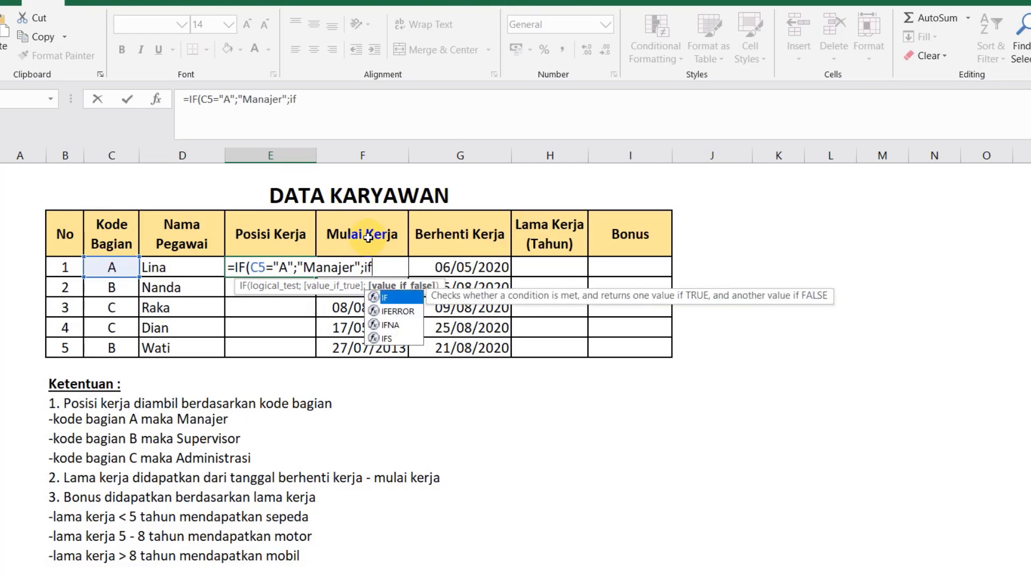
type("F(")
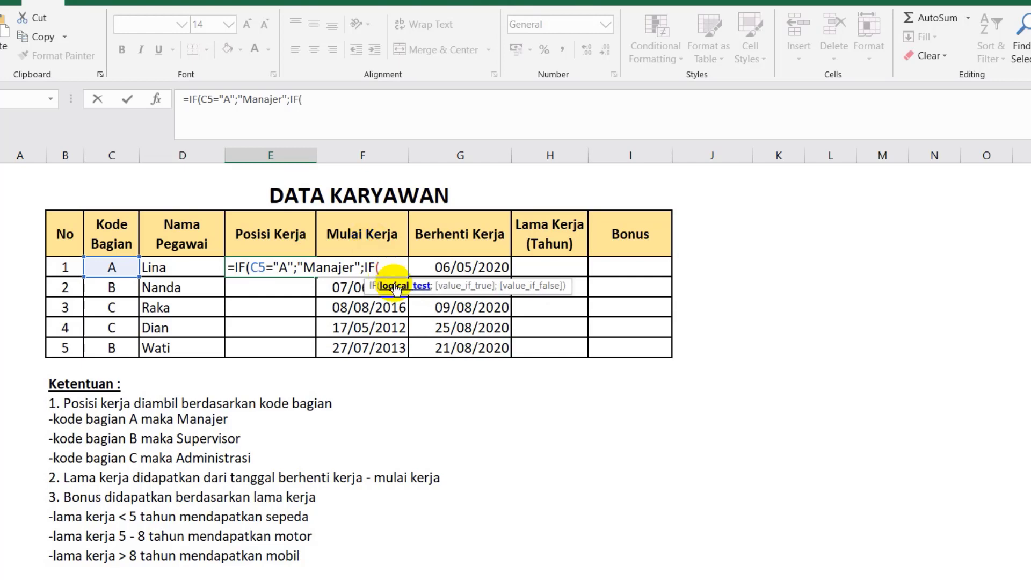
Complete E5's nested IF: C5="B" gives Supervisor, otherwise Administrasi, and commit it
left_click(123, 268)
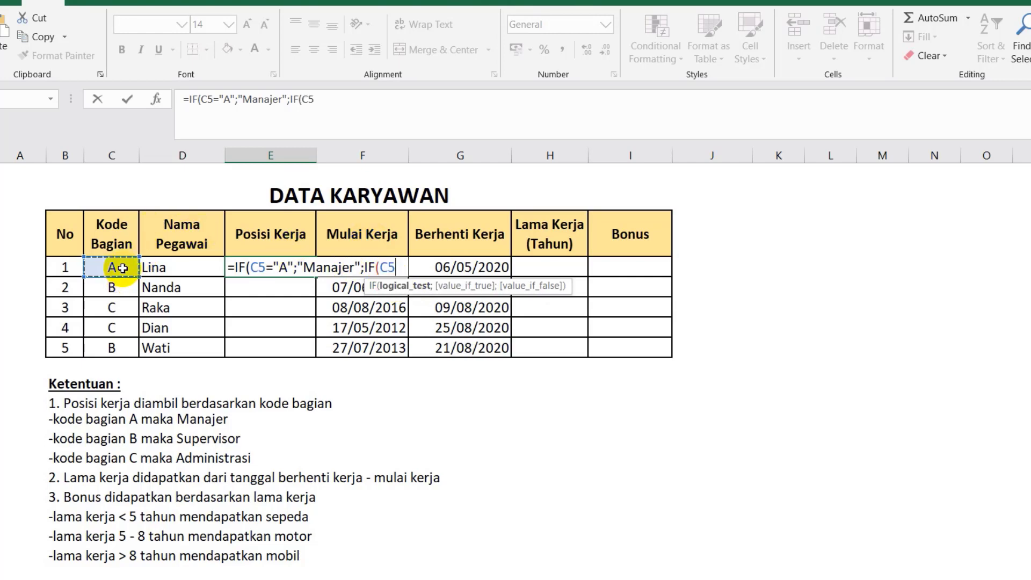
type("=")
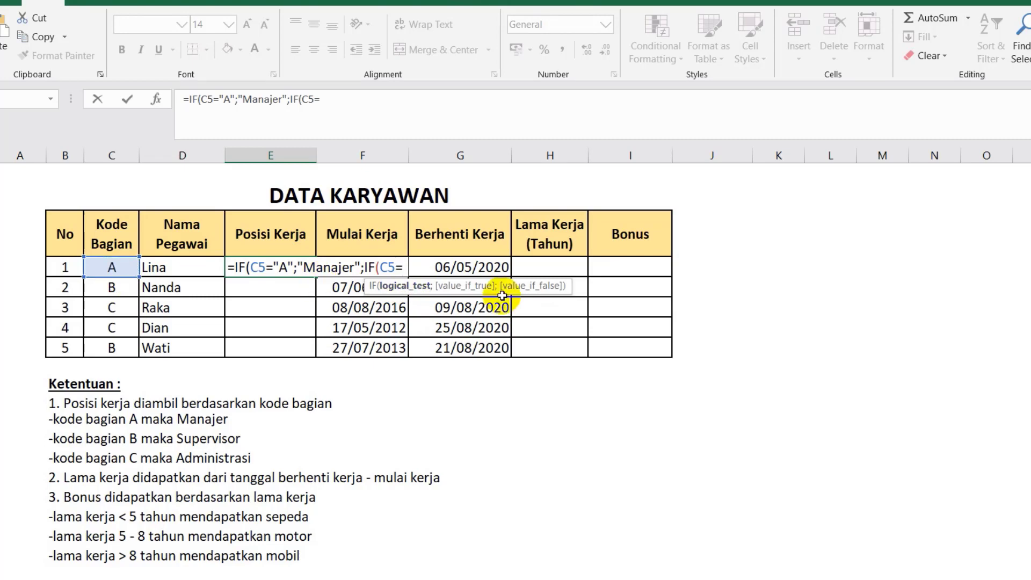
type("\"B\"")
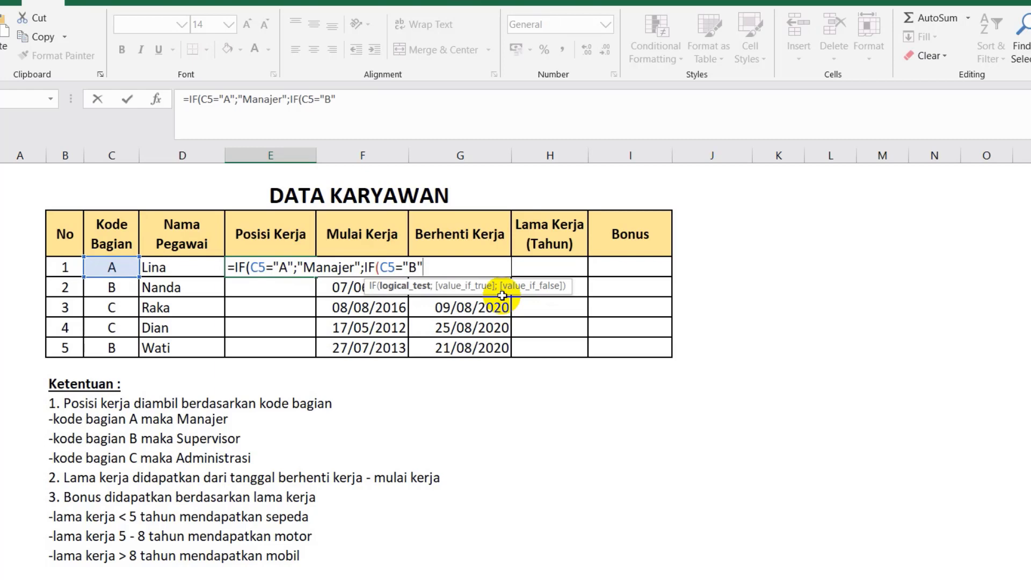
type(";\"")
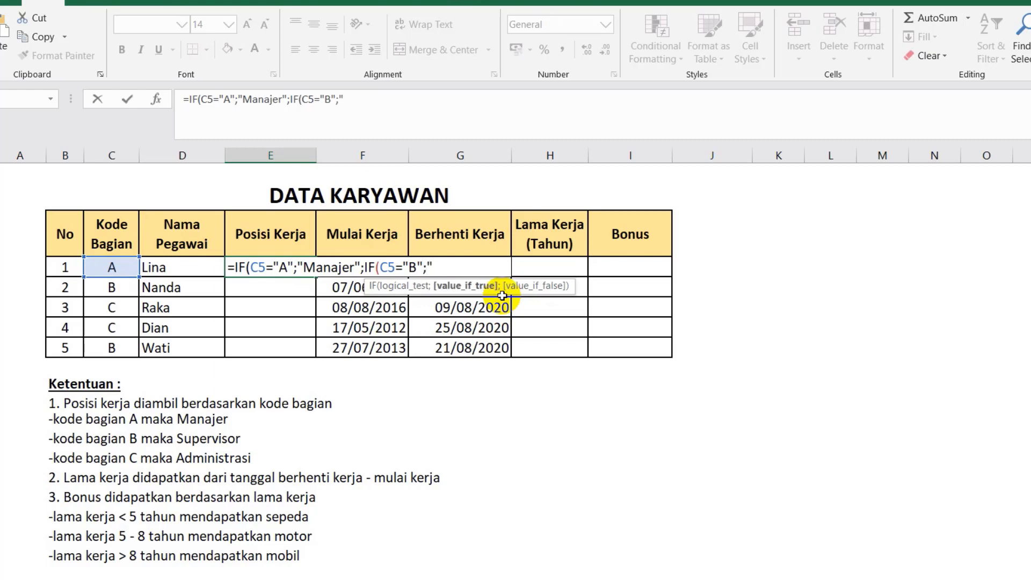
type("Superv")
type("isor\"")
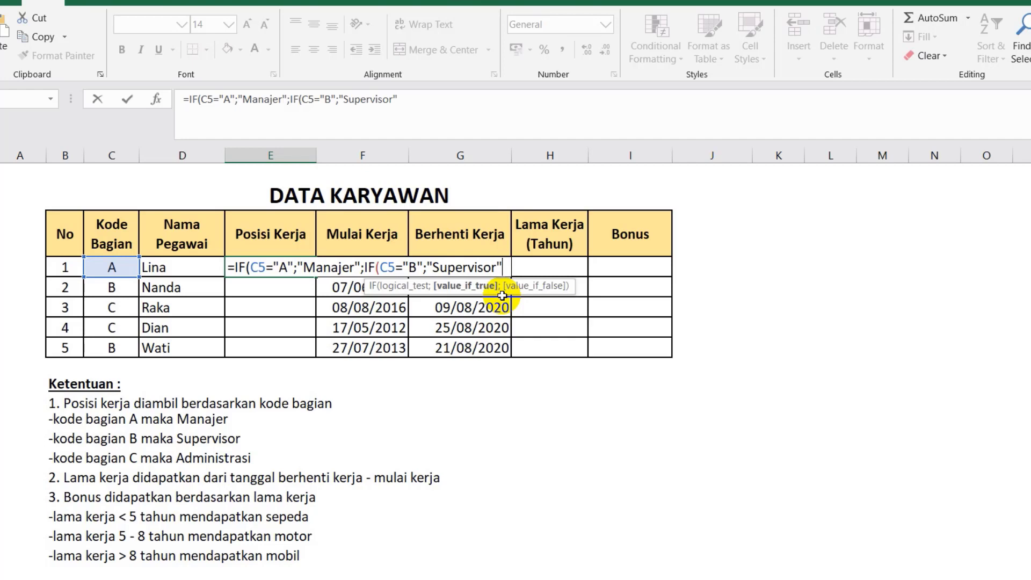
type(";")
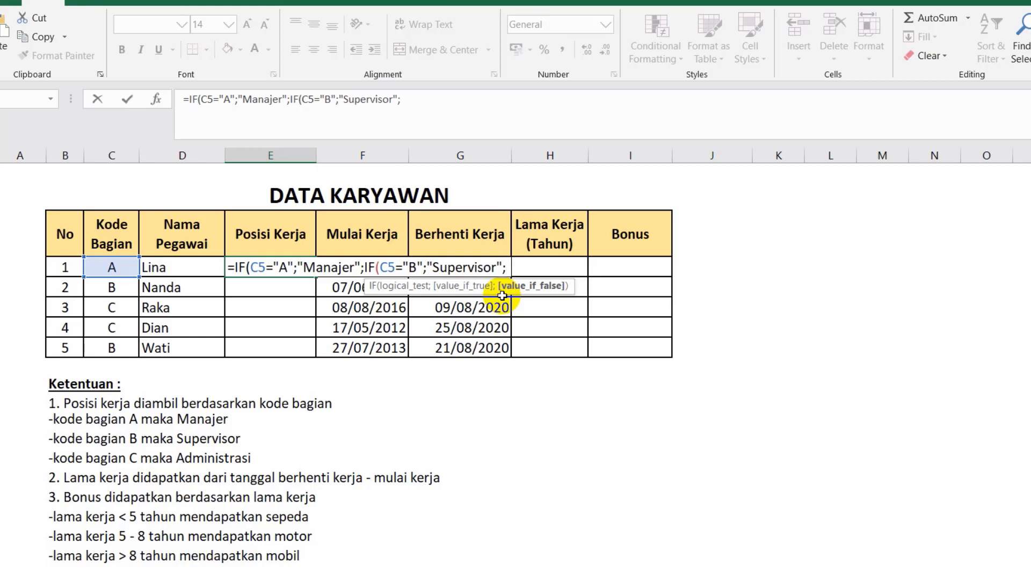
type("\"")
type("Adminis")
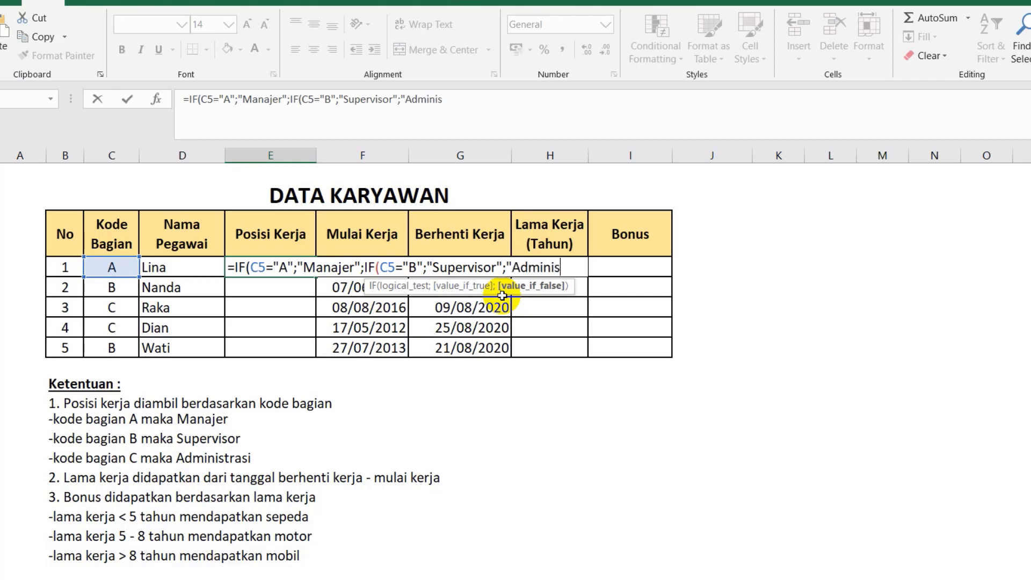
type("trasi\"")
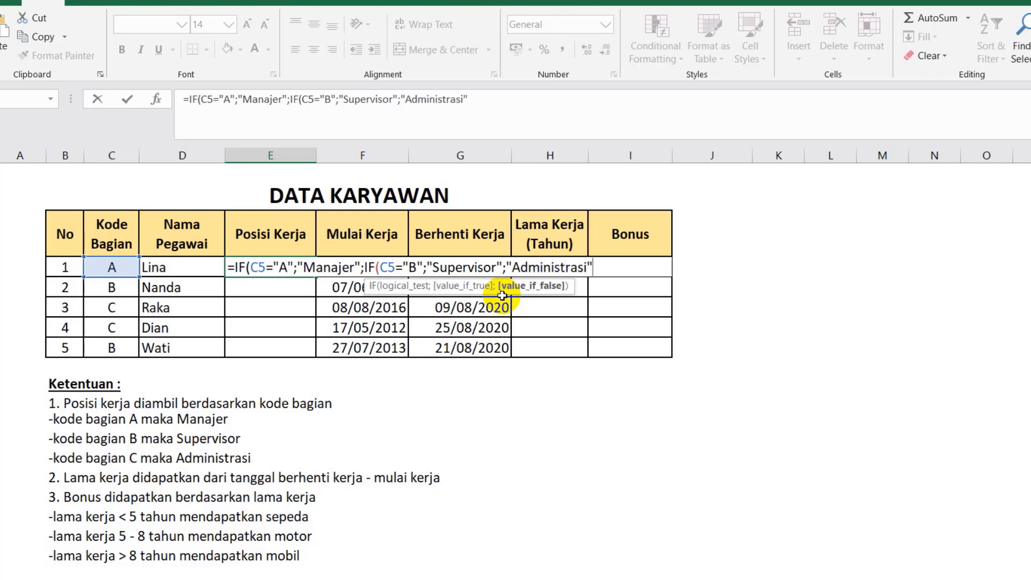
type(")")
type(")")
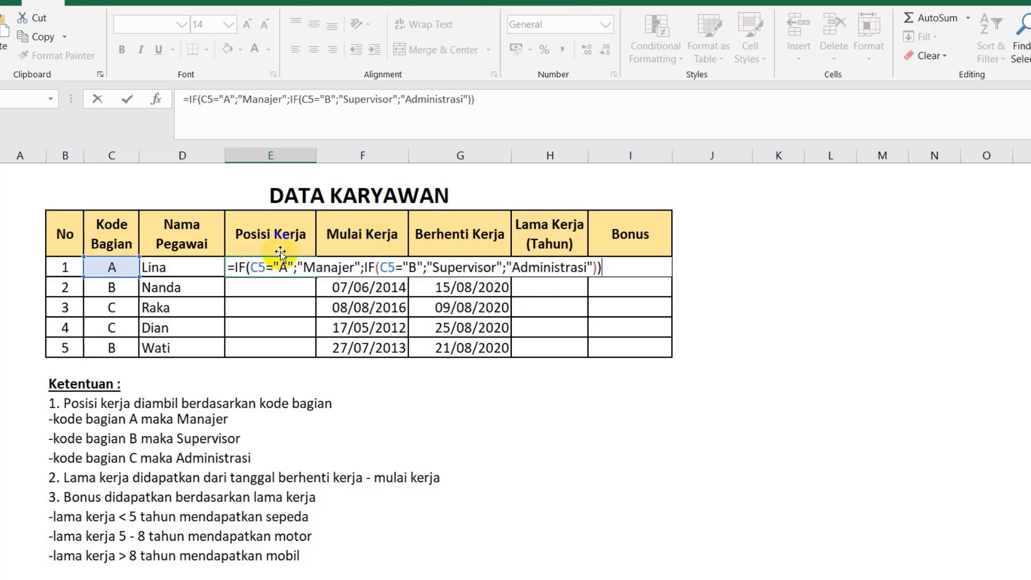
left_click(247, 267)
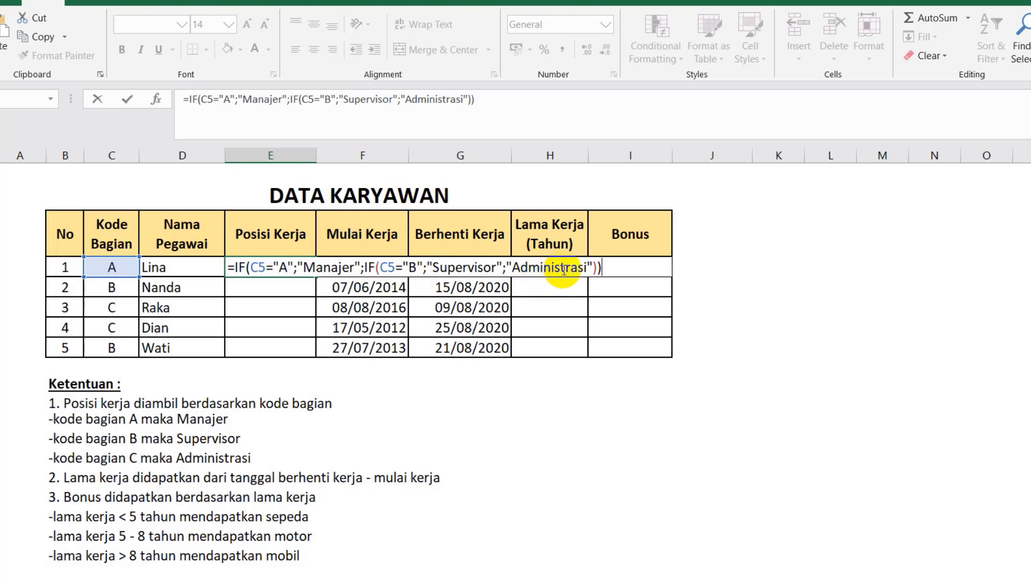
left_click(600, 269)
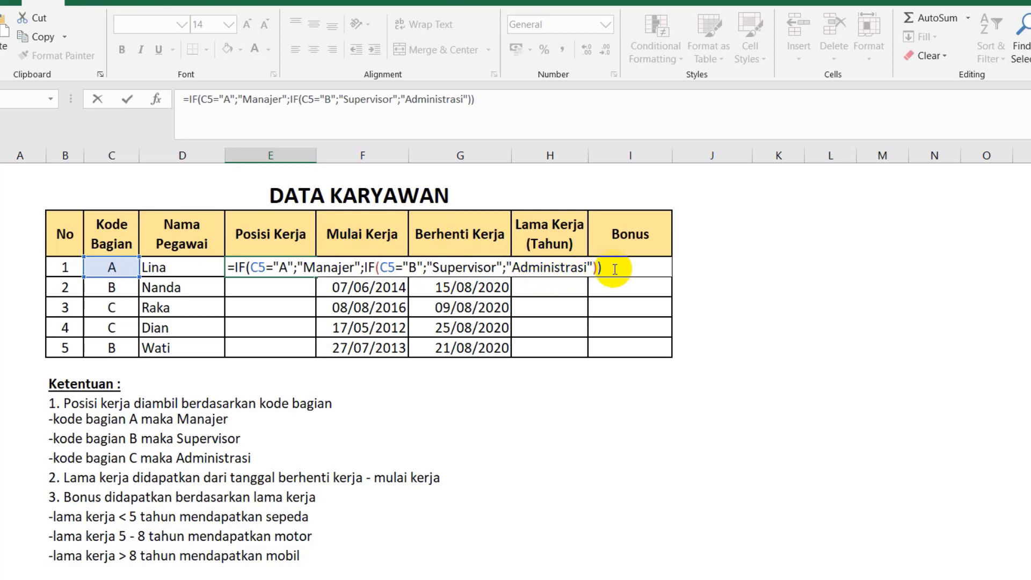
key("Return")
Copy the position formula from E5 down through E9
left_click(299, 266)
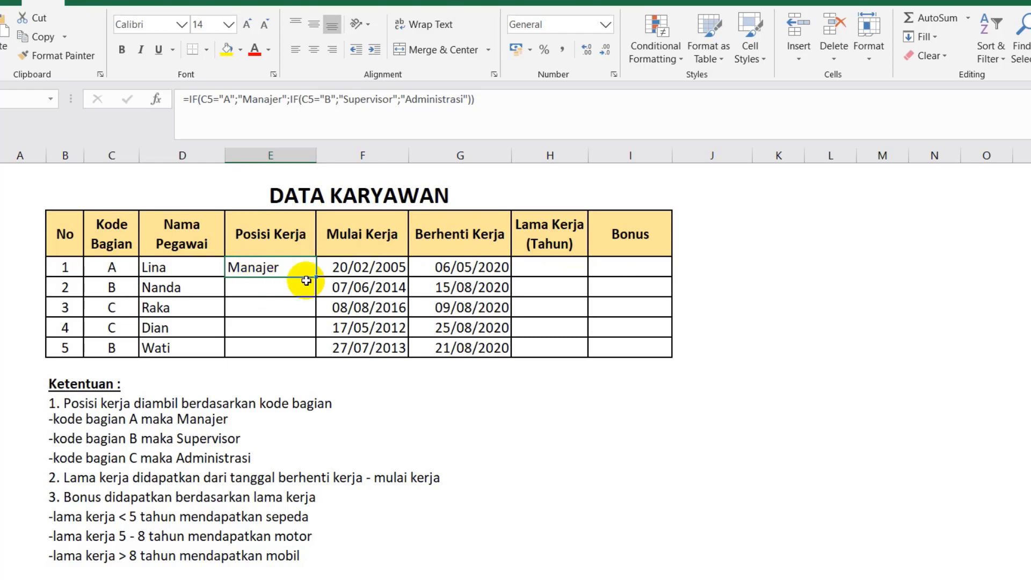
left_click_drag(316, 277, 296, 355)
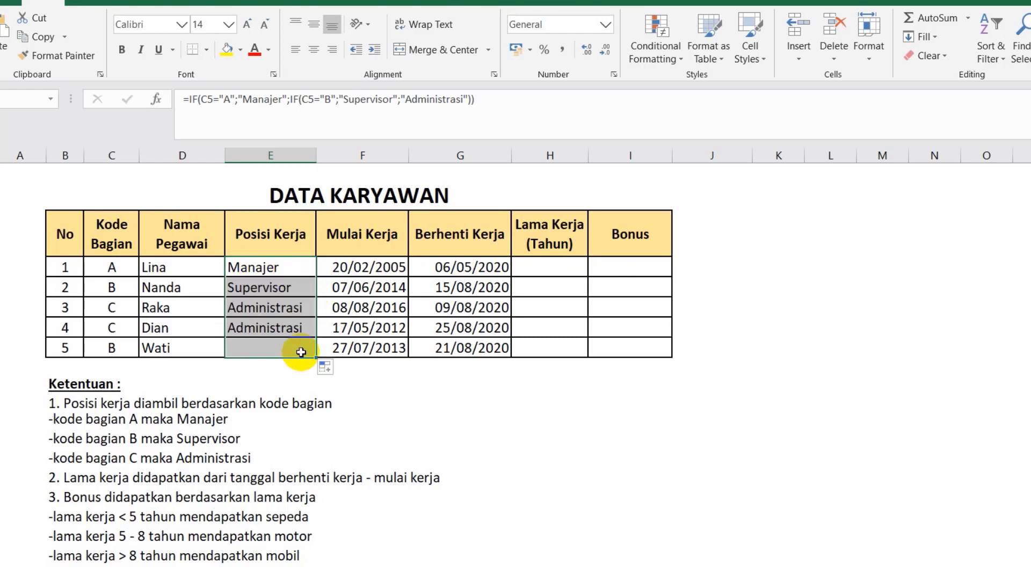
left_click(273, 288)
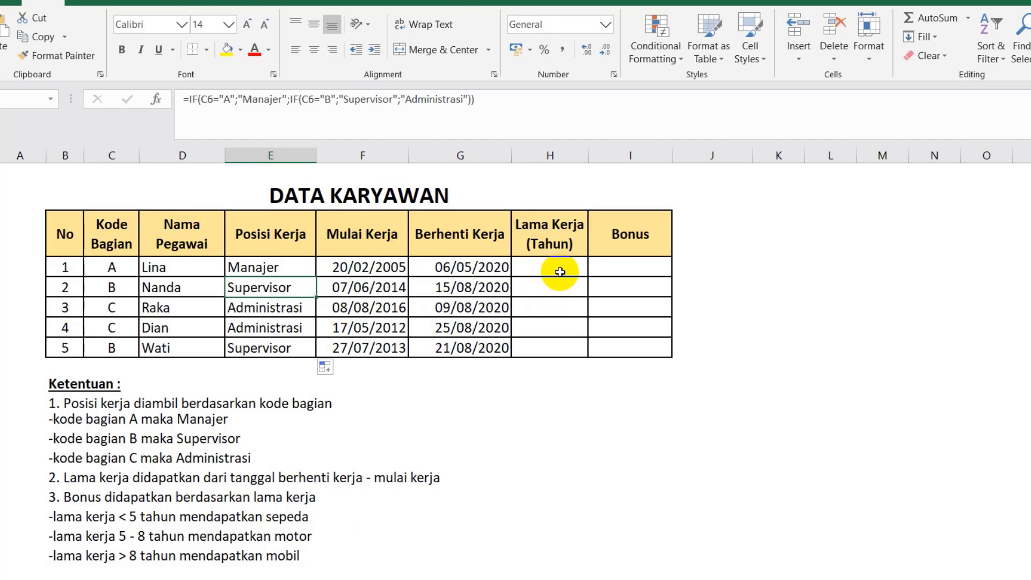
Enter =DATEDIF(F5;G5;"Y") in H5 to get the first employee's years worked
left_click(560, 271)
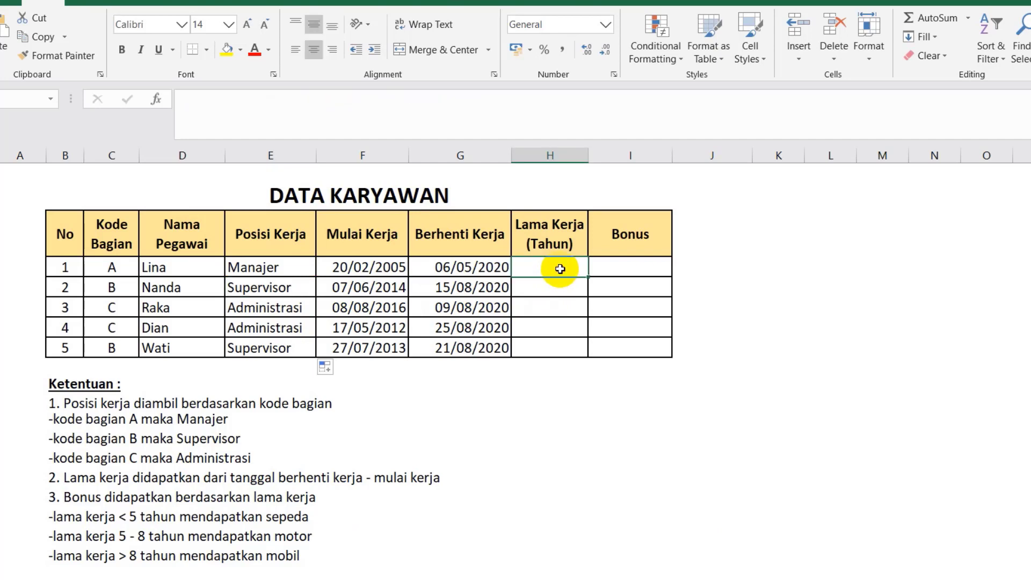
type("=")
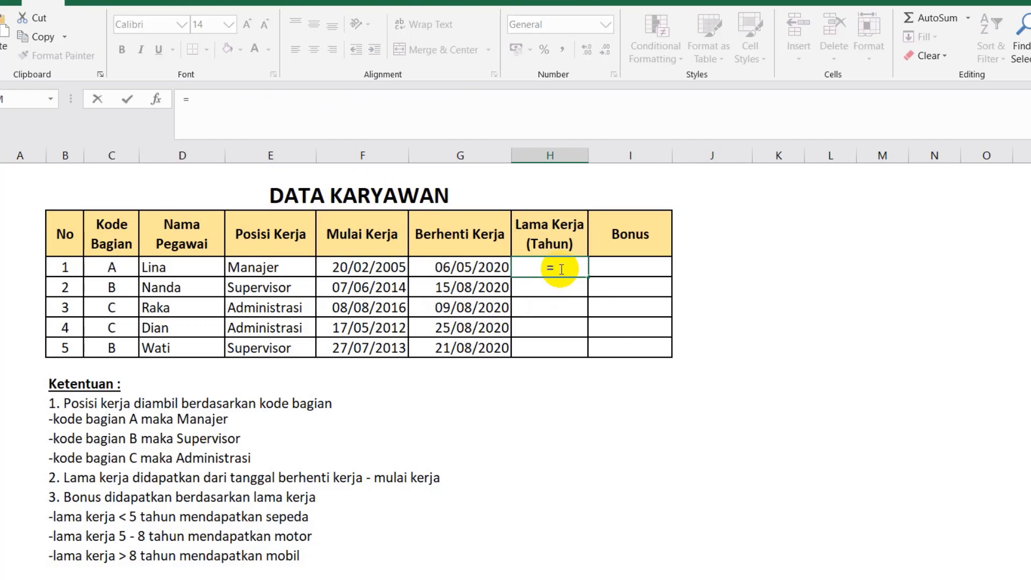
type("DATED")
type("IF")
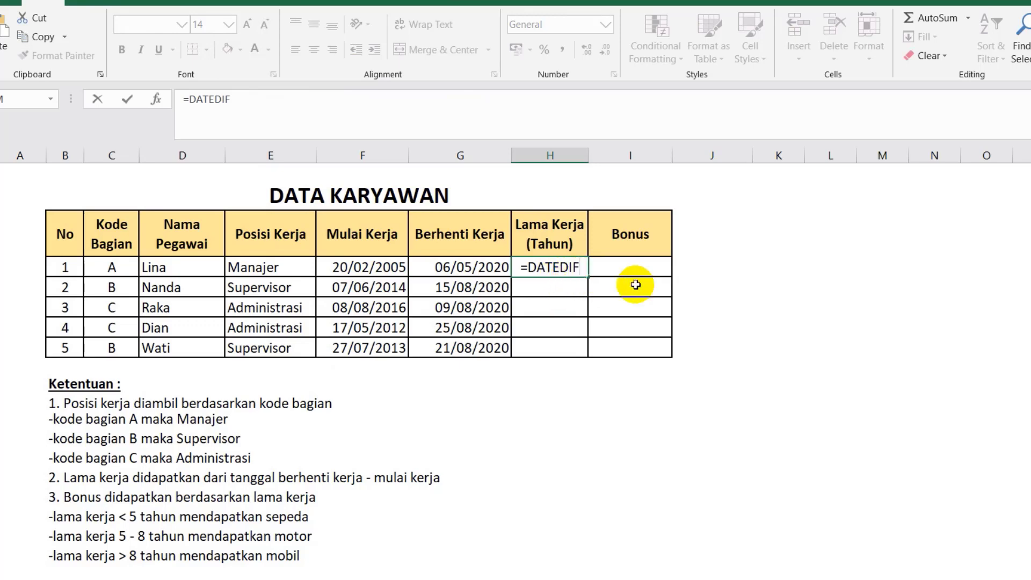
type("(")
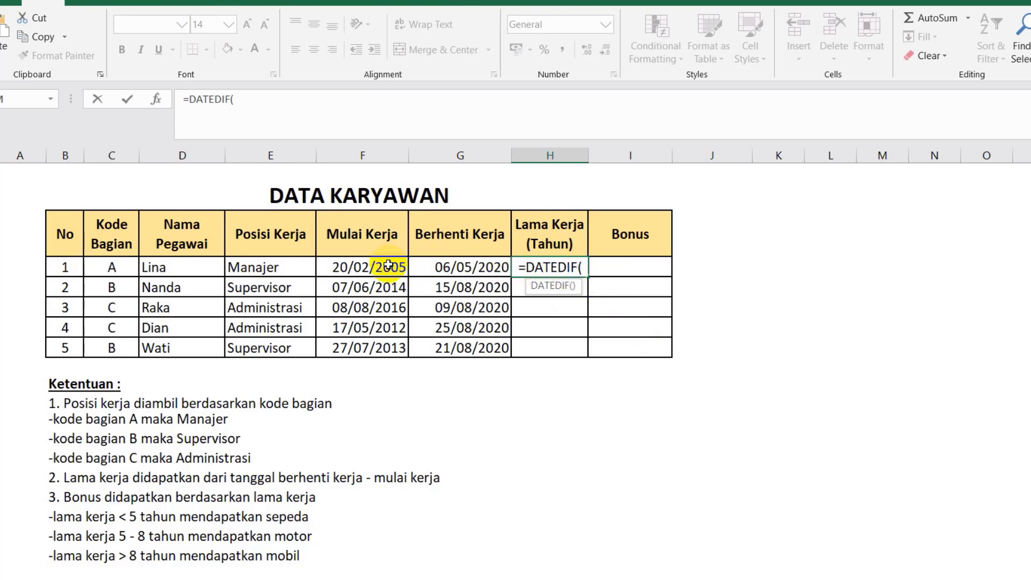
left_click(388, 264)
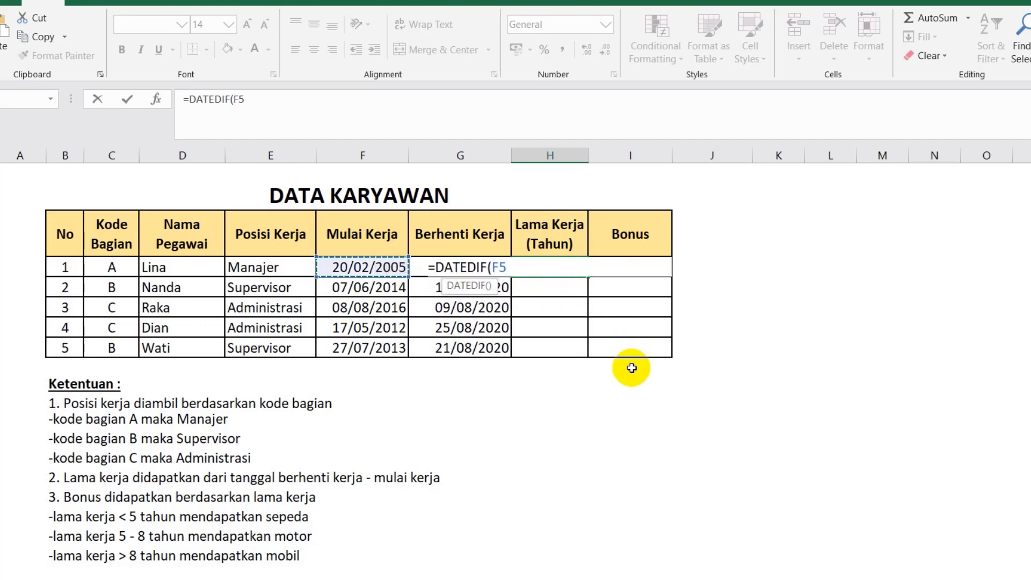
type(";")
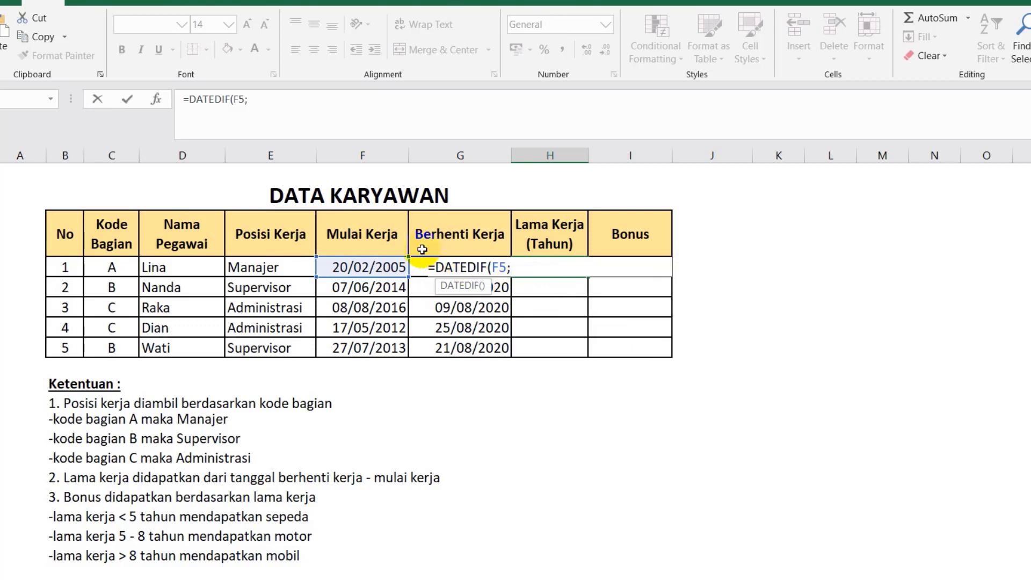
left_click(419, 263)
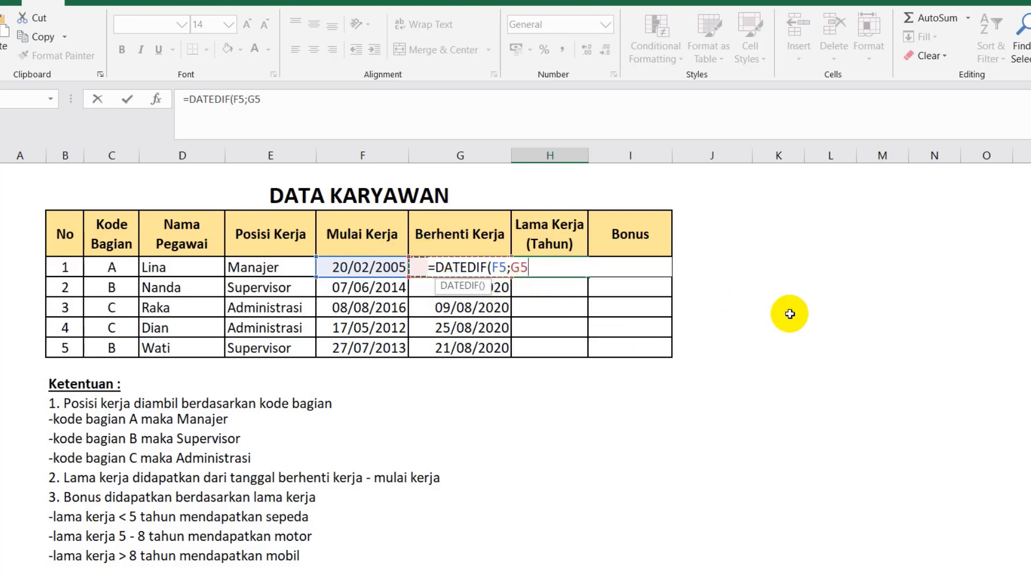
type(";\"")
type("Y\"")
type(")")
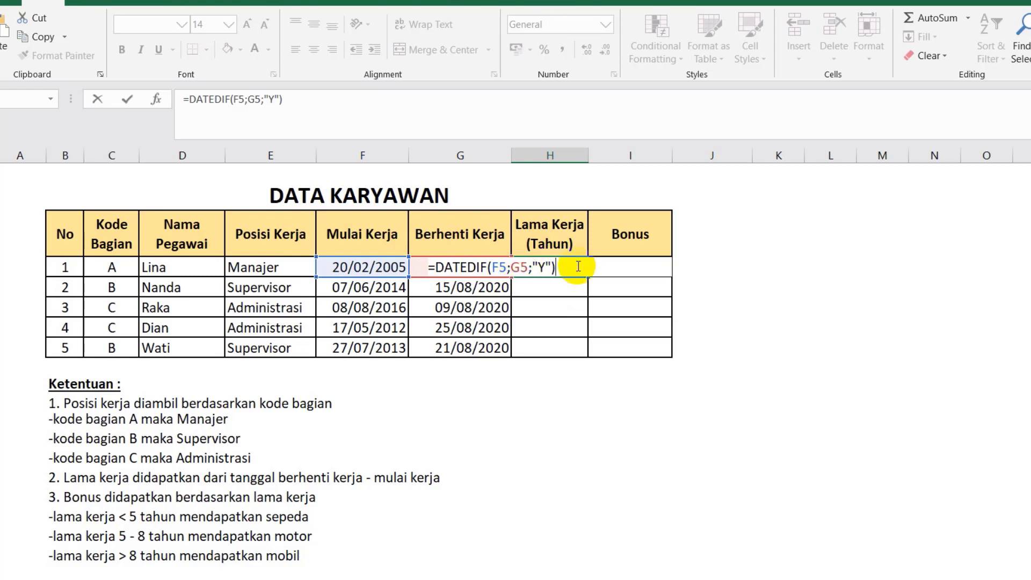
key("Return")
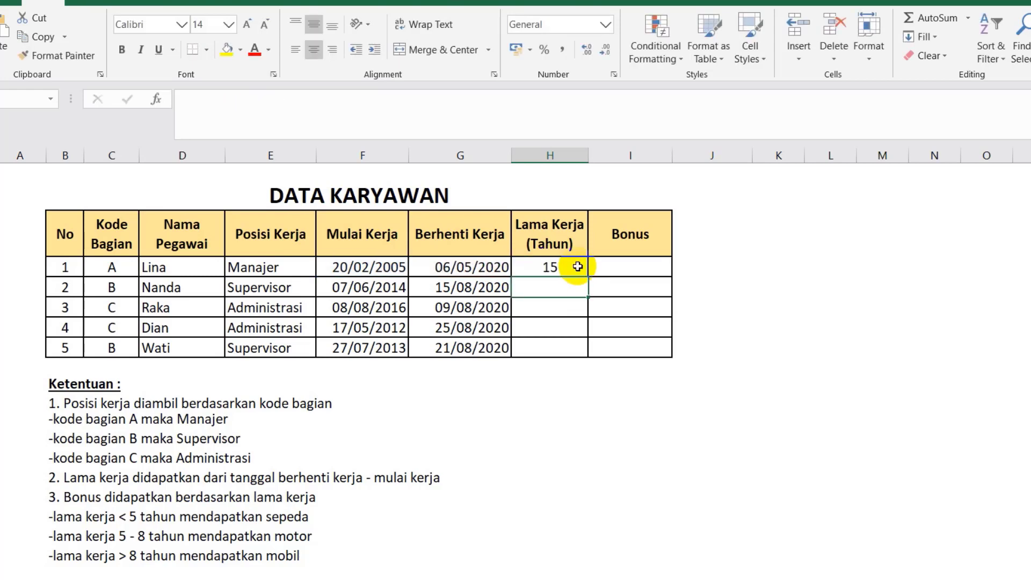
Swap the H5 date references to G5 and F5, which produces #NUM!
left_click(577, 266)
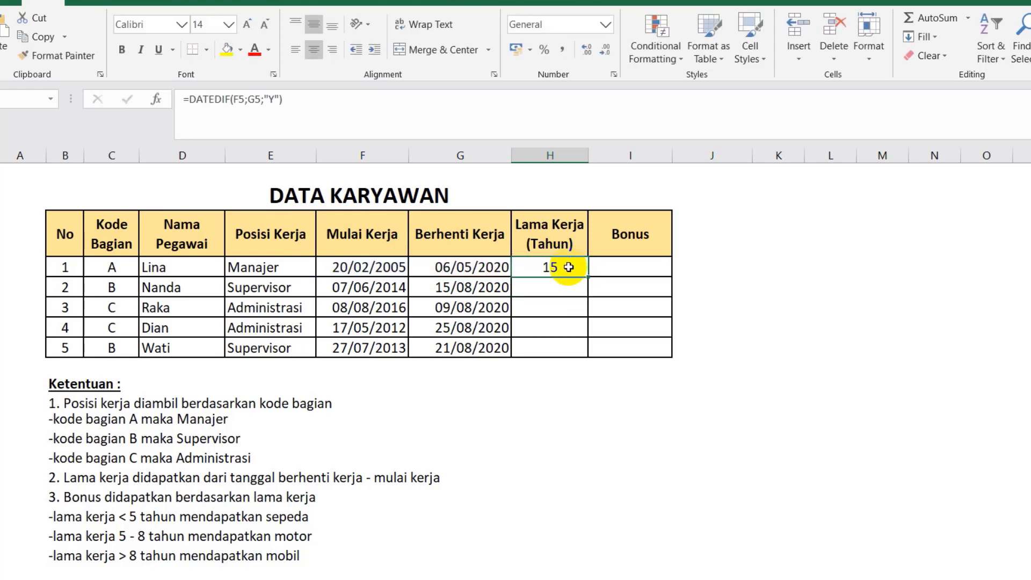
double_click(523, 267)
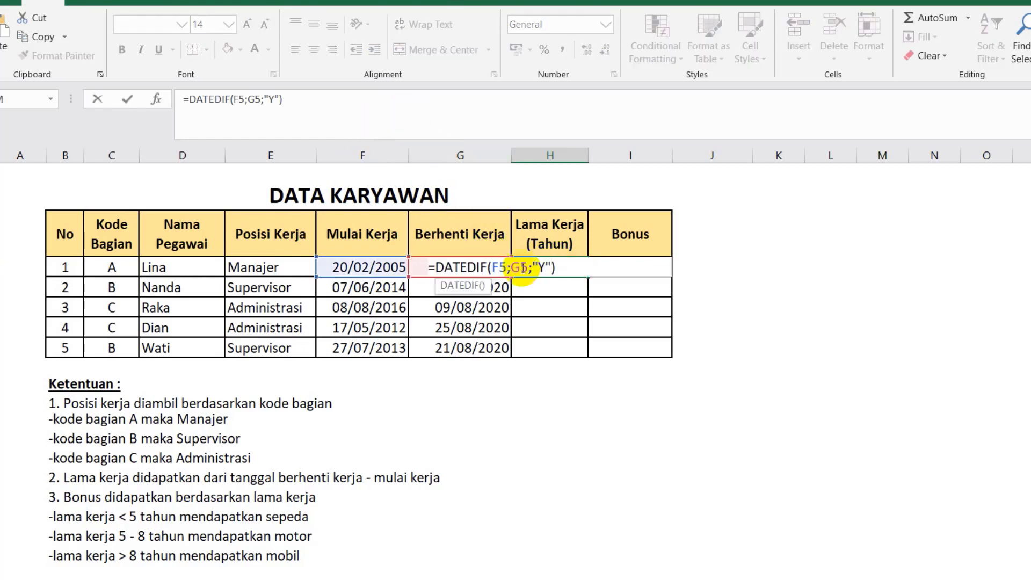
key("BackSpace")
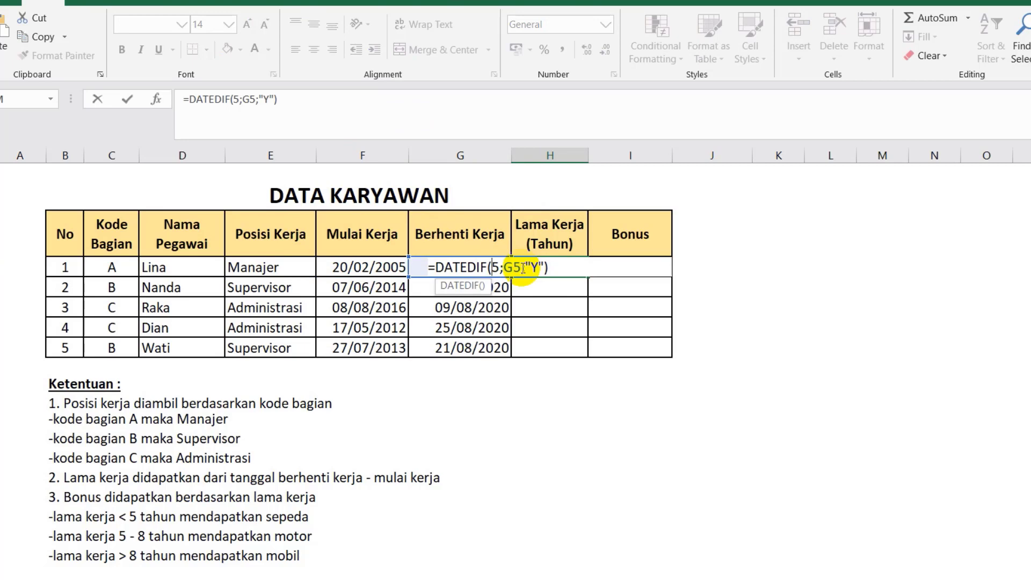
type("G")
left_click(523, 267)
key("BackSpace")
type("F")
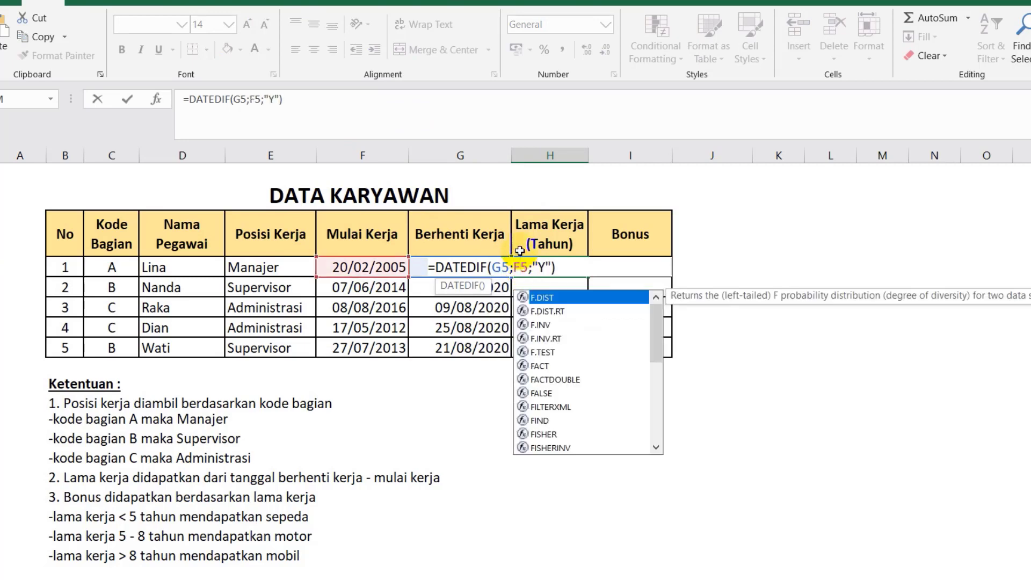
left_click(562, 268)
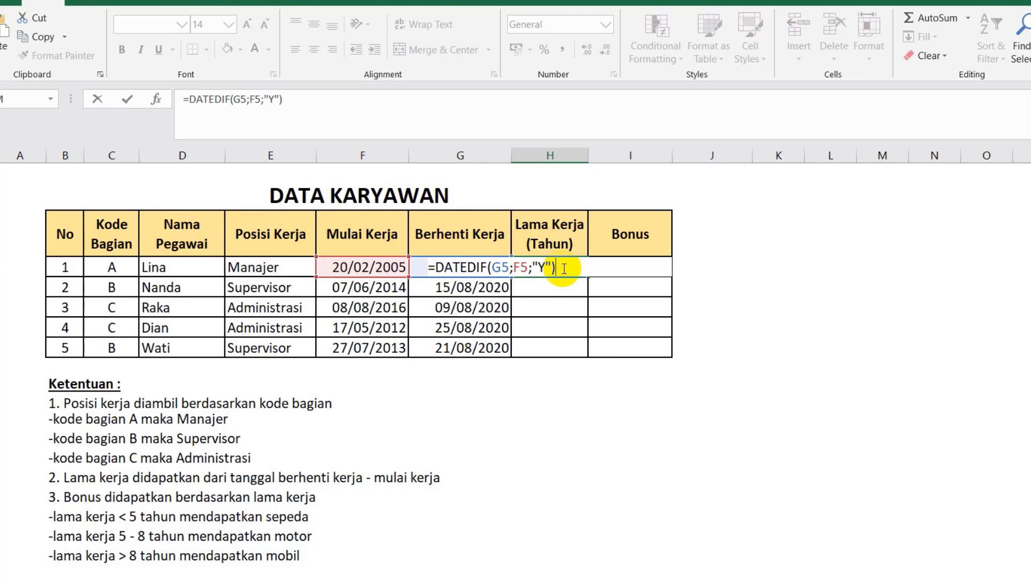
key("Return")
Restore the H5 formula to DATEDIF(F5;G5;"Y") so it shows 15 again
left_click(571, 267)
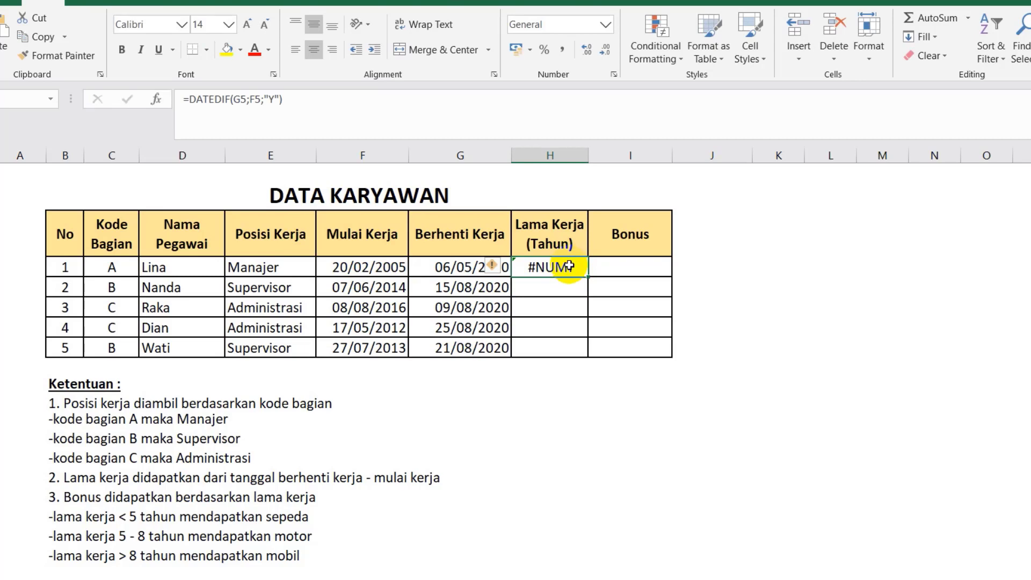
double_click(570, 266)
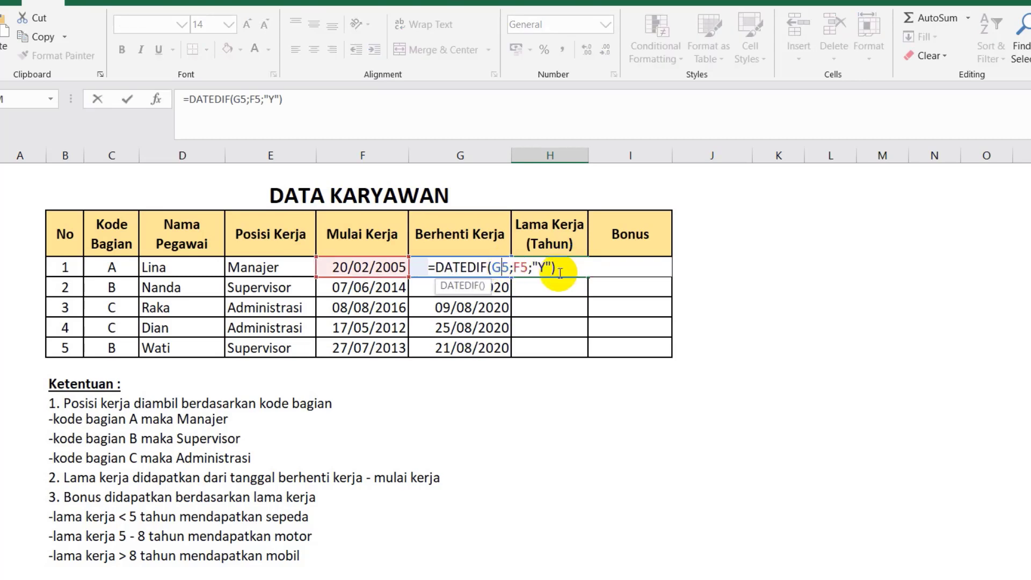
key("BackSpace")
type("F")
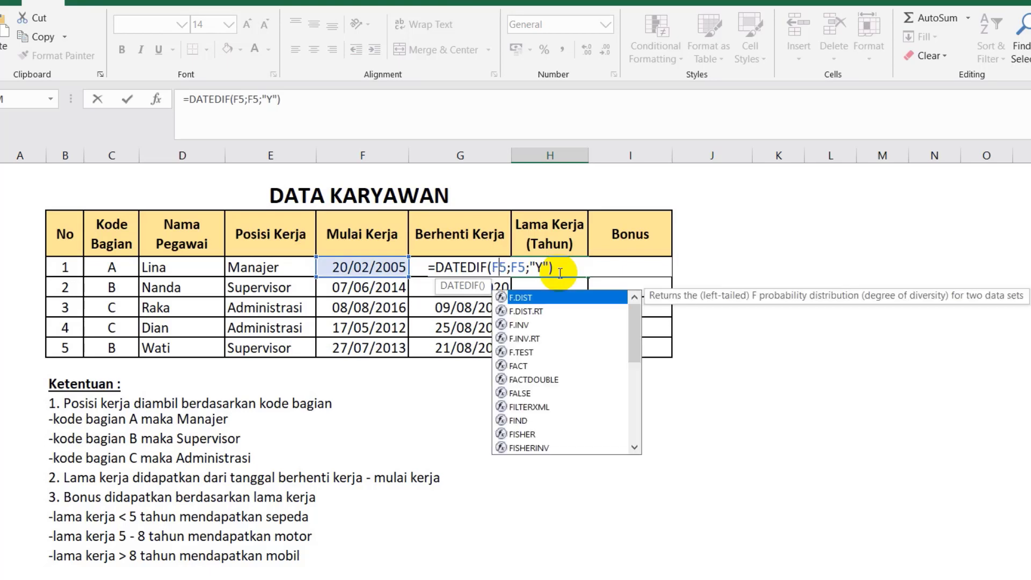
key("Right")
key("BackSpace")
type("G")
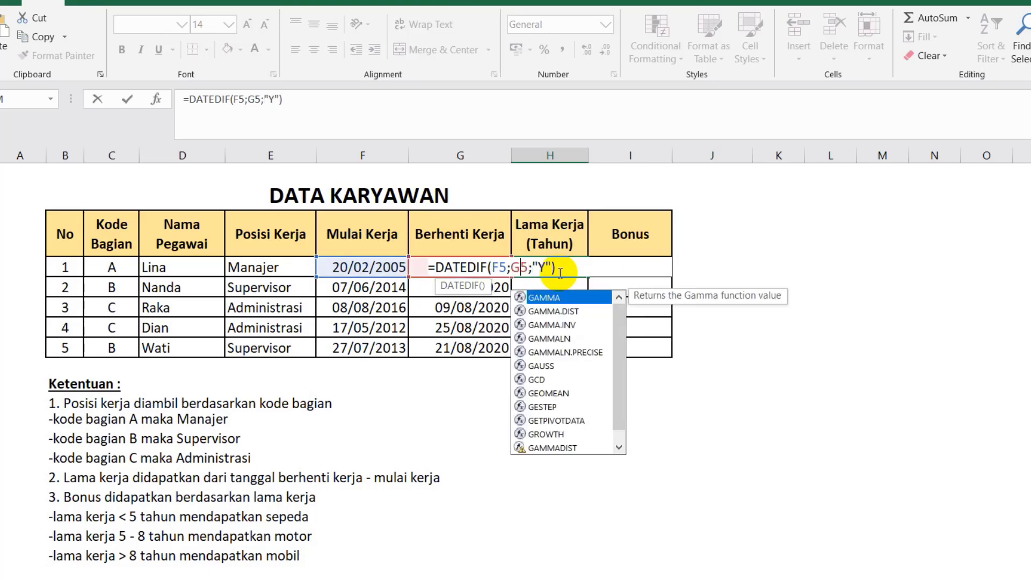
key("Return")
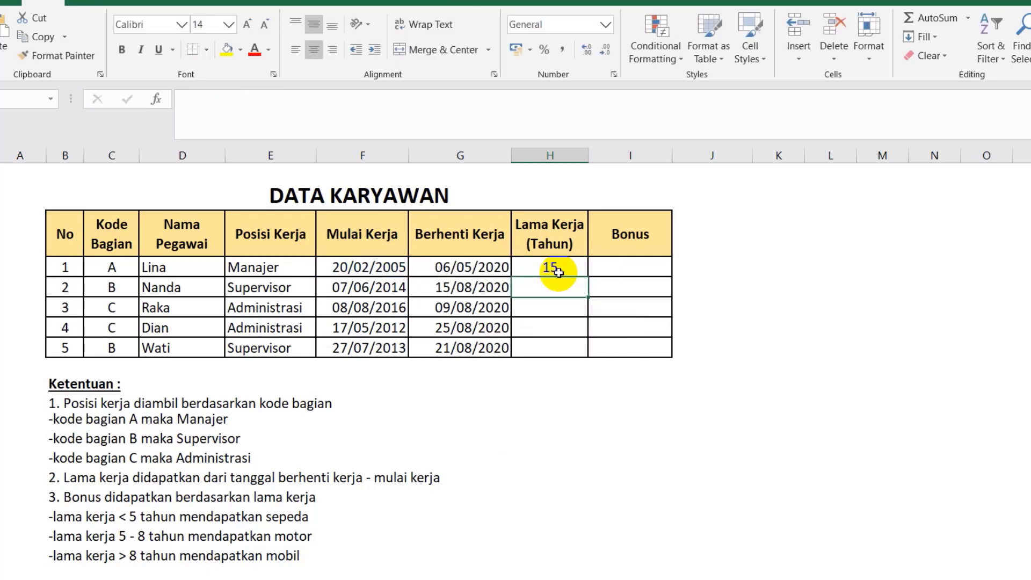
Fill the years-worked formula from H5 down to H9
left_click(559, 271)
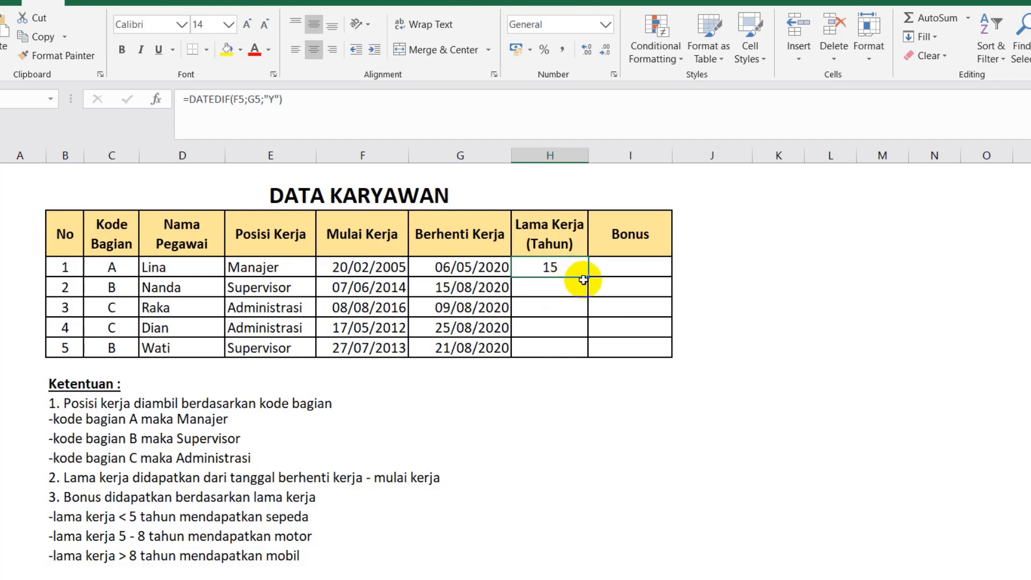
left_click_drag(589, 279, 585, 355)
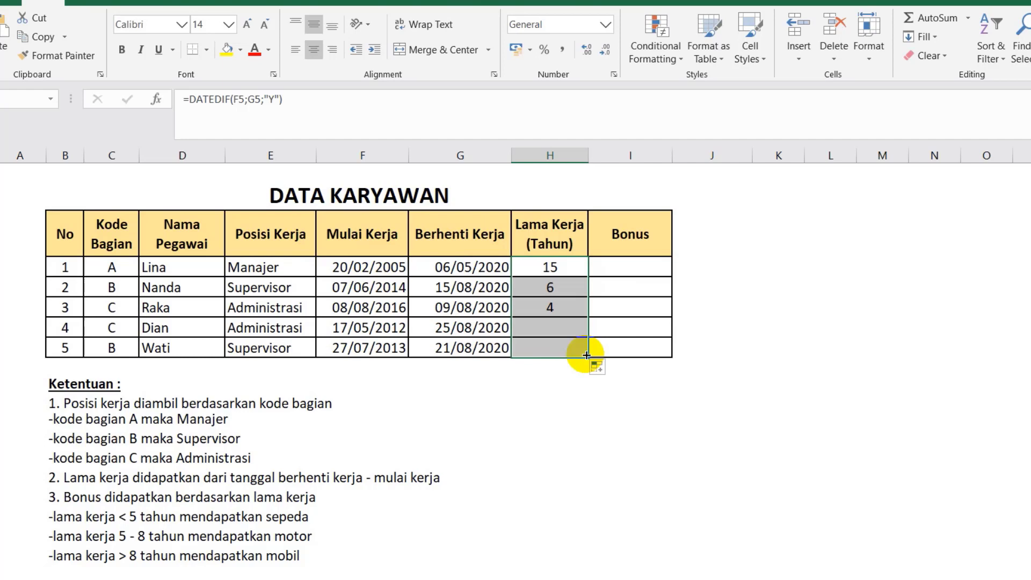
left_click(594, 287)
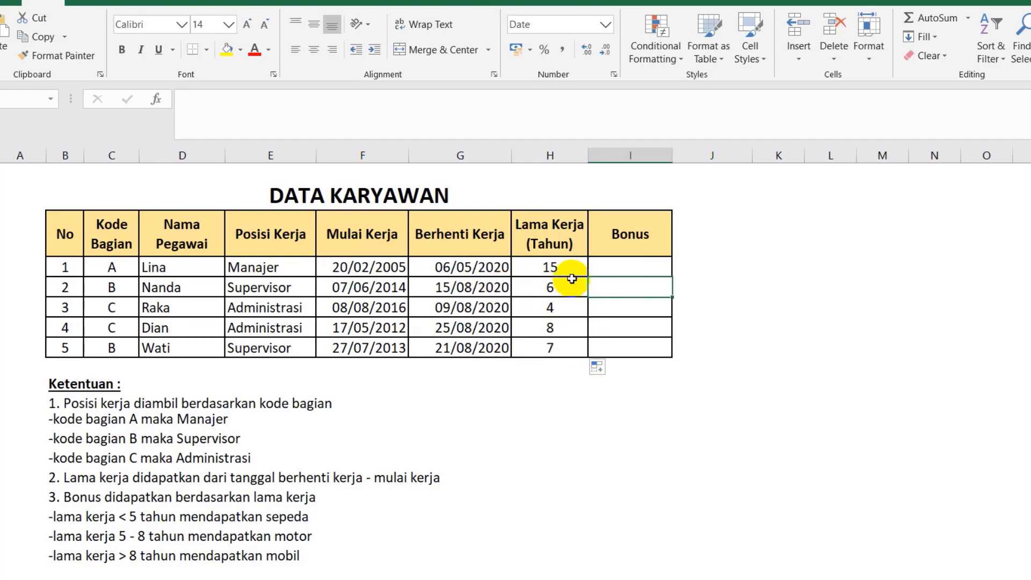
In I5, begin the bonus formula =IF(H5<5;"Sepeda";IF(
left_click(618, 270)
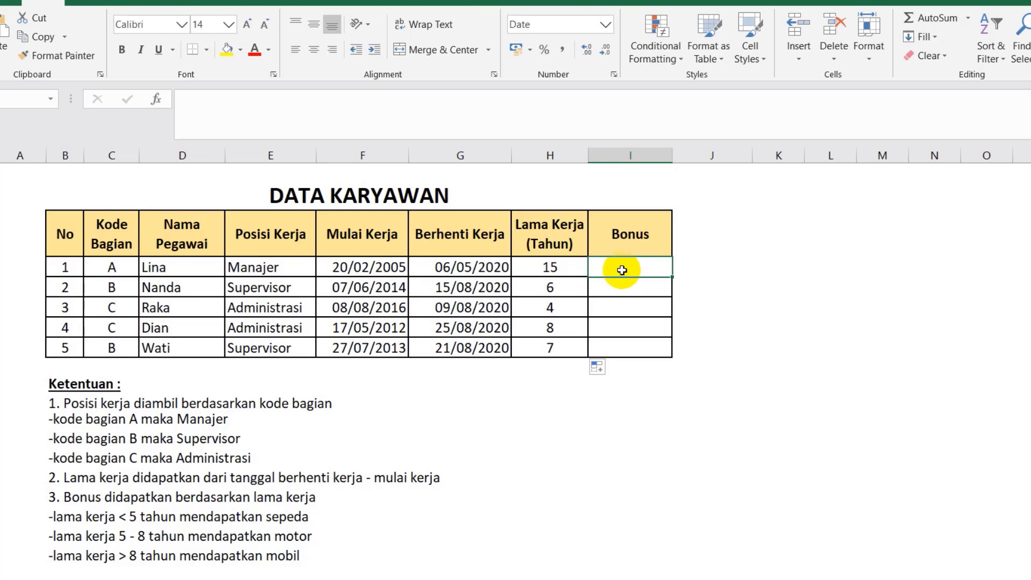
double_click(623, 270)
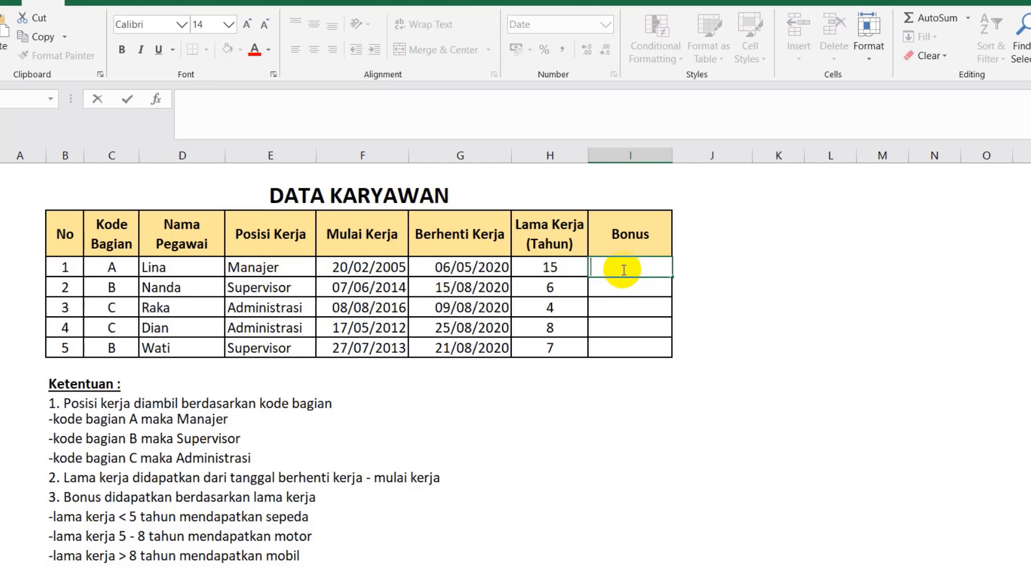
type("=IF(")
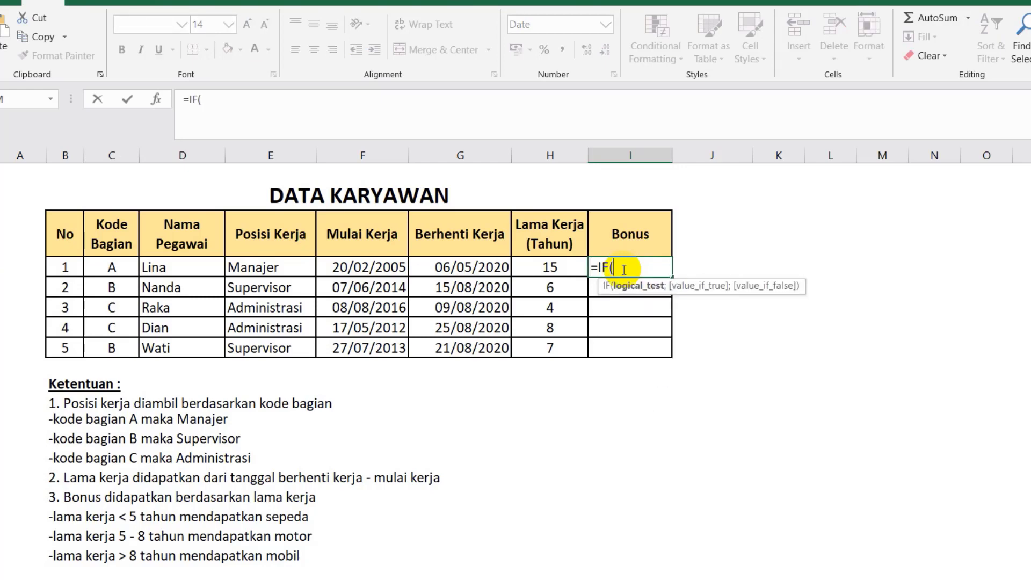
left_click(573, 269)
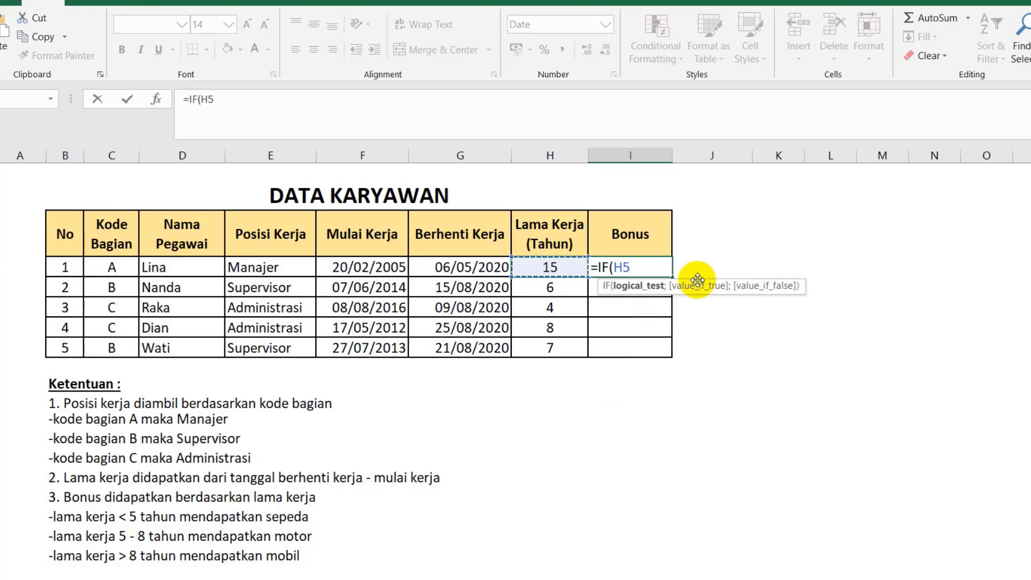
type("<5")
type(";")
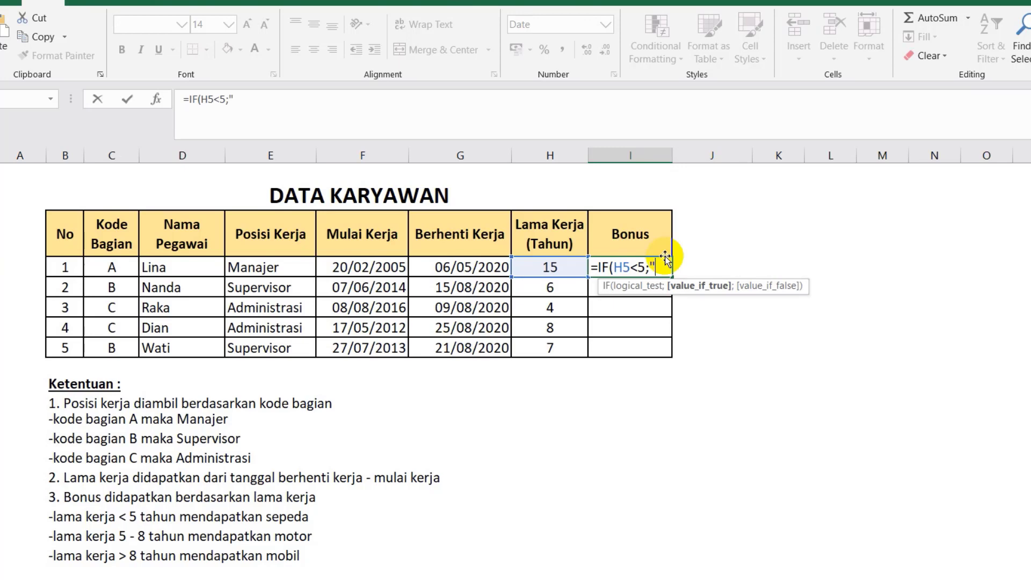
type("S")
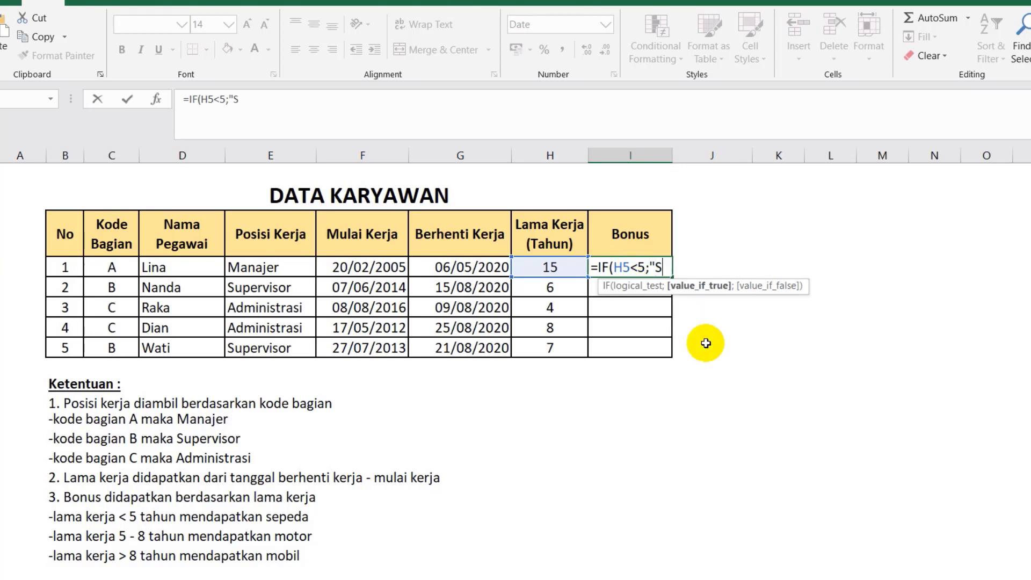
type("epeda")
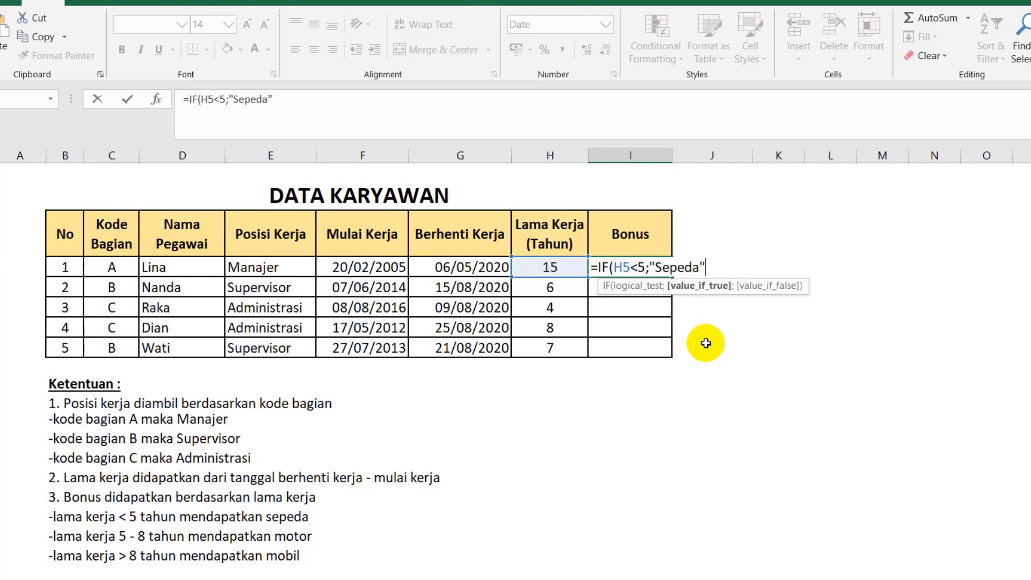
type(";")
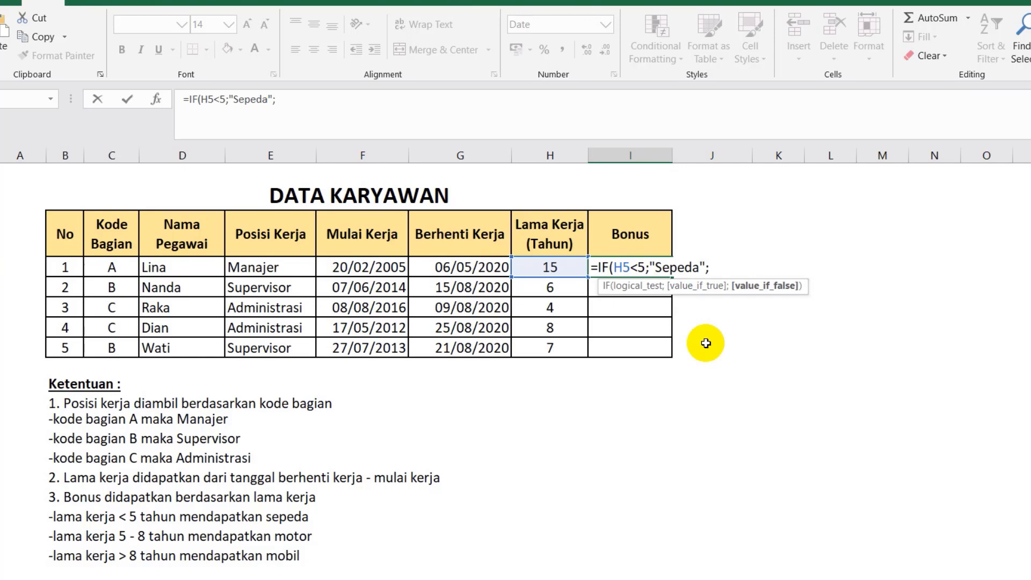
type("IF(")
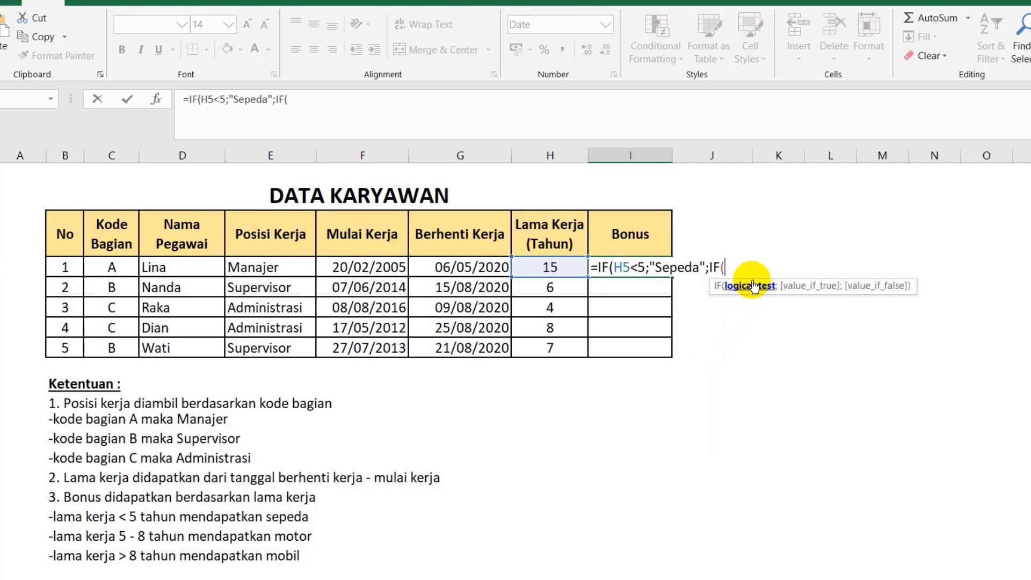
Finish I5's bonus formula with H5<=8 giving Motor, otherwise Mobil, and commit it
left_click(557, 257)
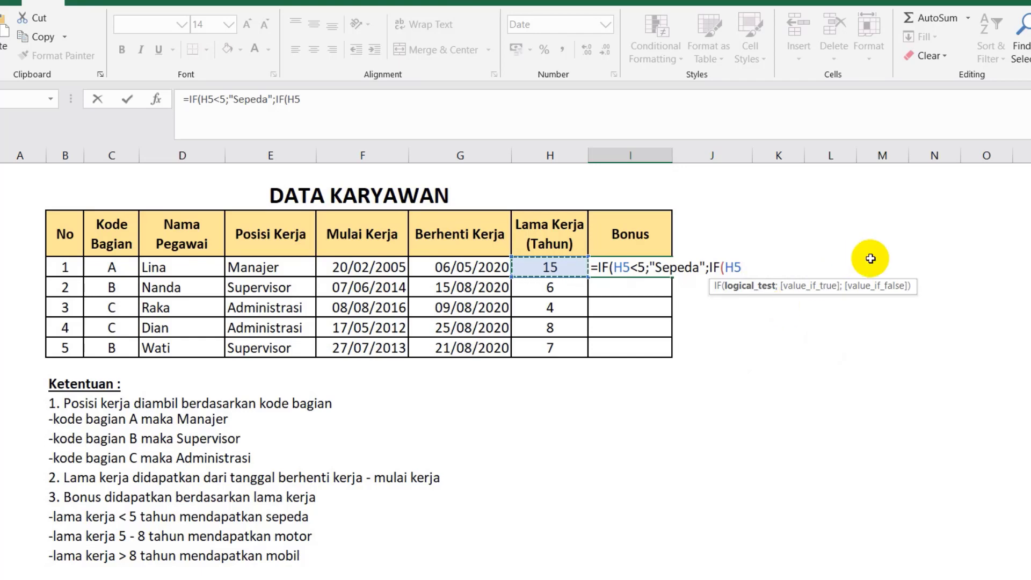
type("<=")
type("8")
type(";\"")
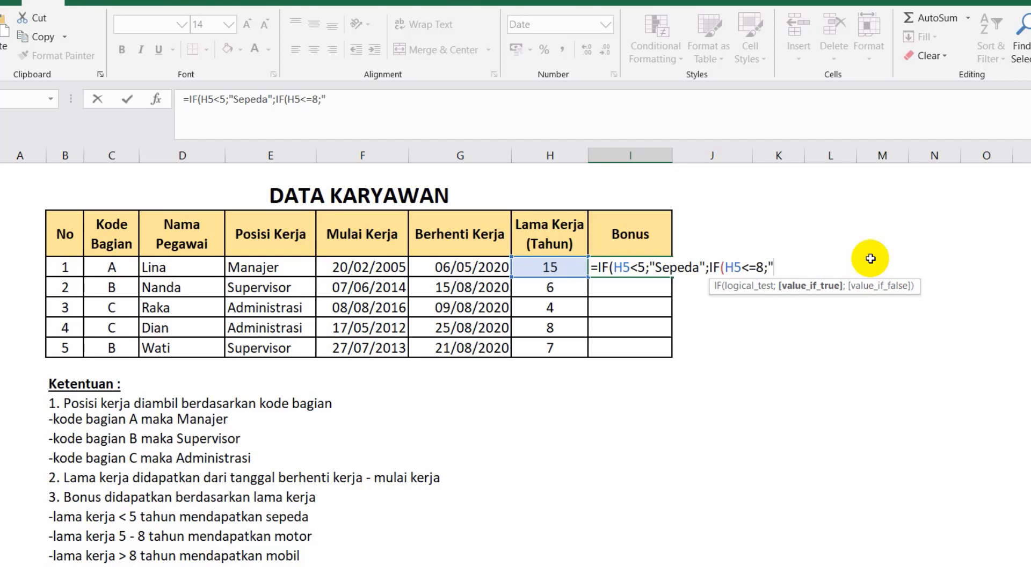
type("M")
type("otor\"")
type(";\"")
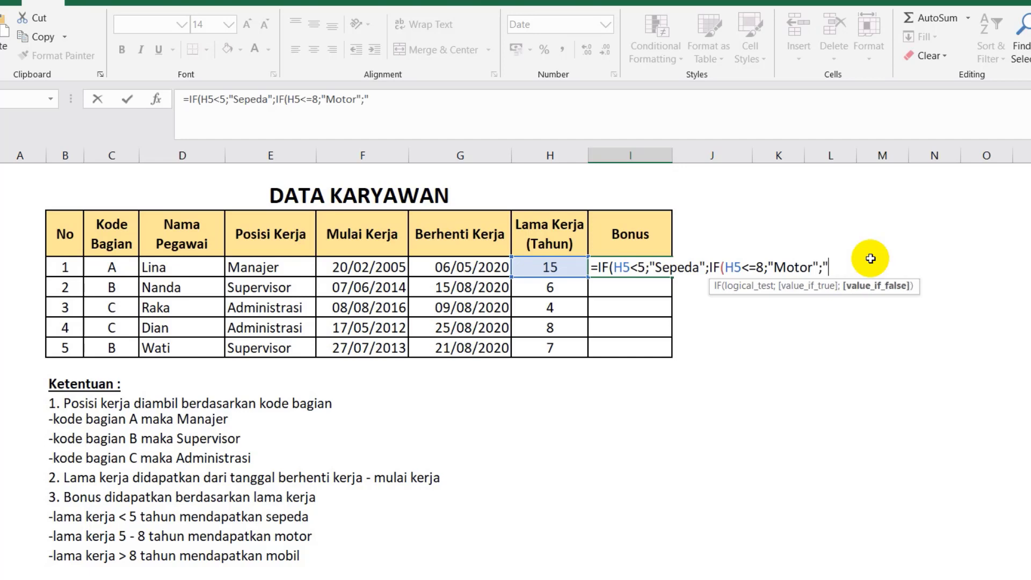
type("Mobil\"")
type("))")
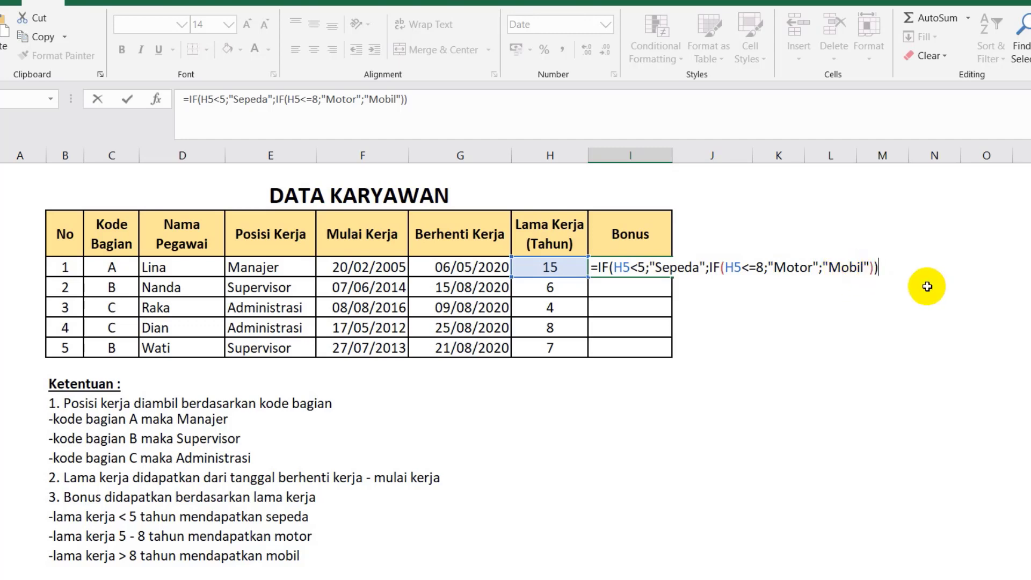
key("Return")
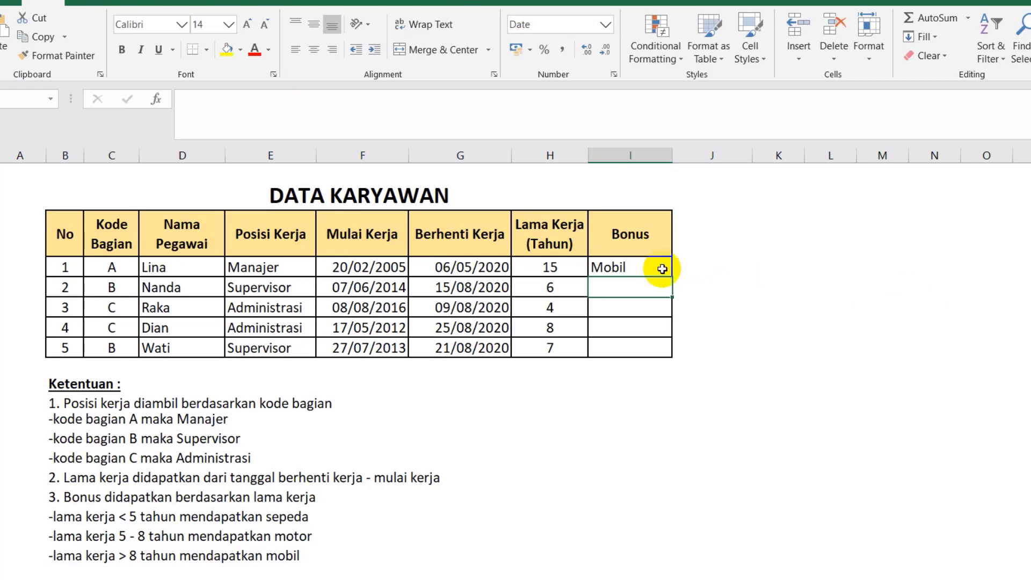
Fill the bonus formula from I5 down to I9 and check the copies in I6 and I7
left_click(627, 260)
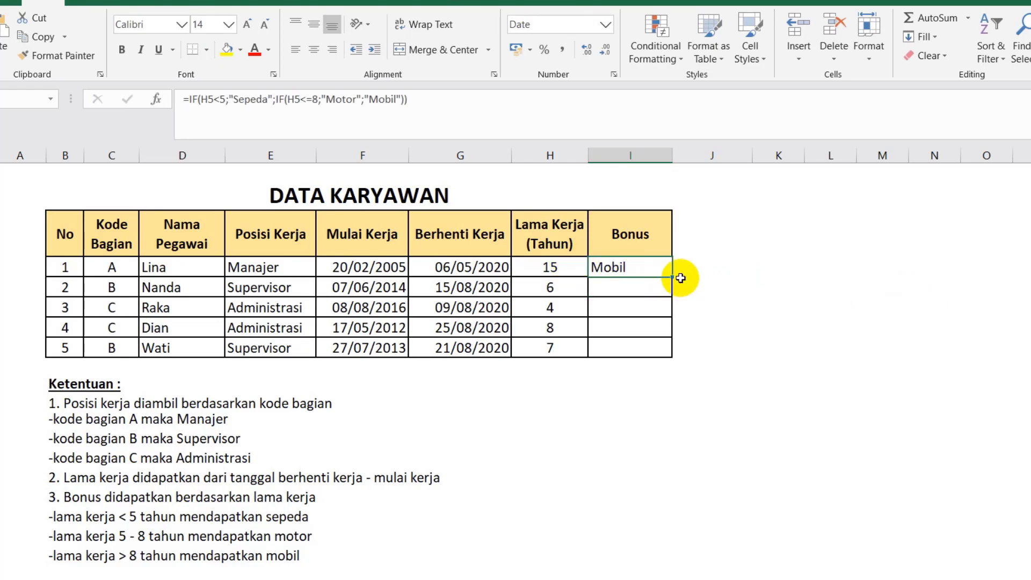
left_click_drag(676, 277, 670, 350)
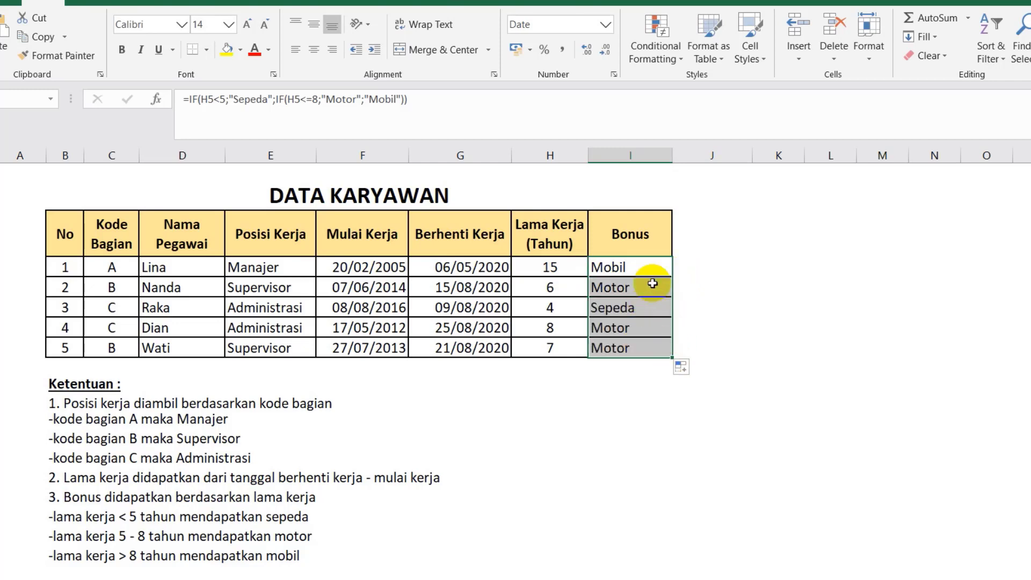
left_click(647, 268)
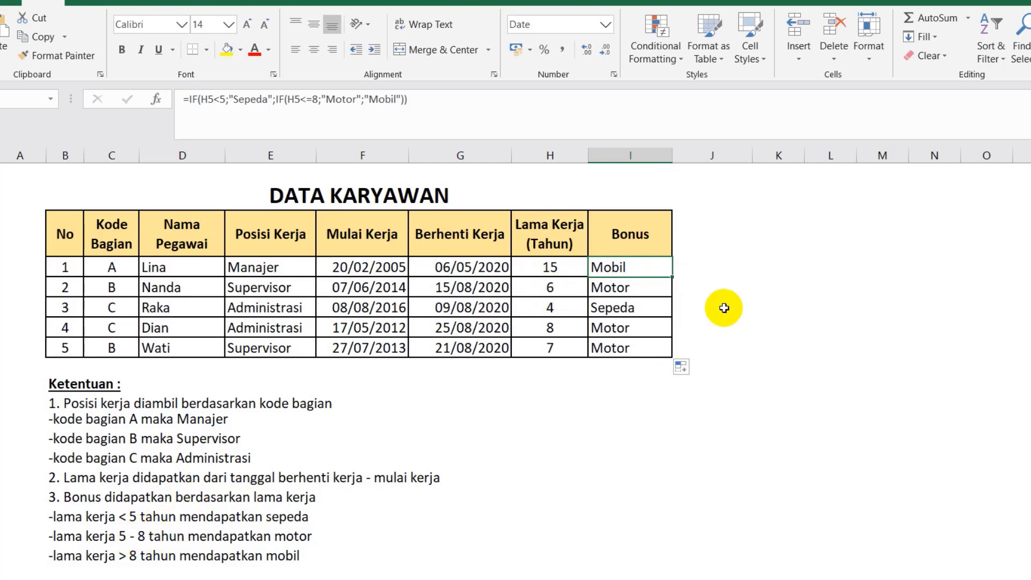
left_click(643, 287)
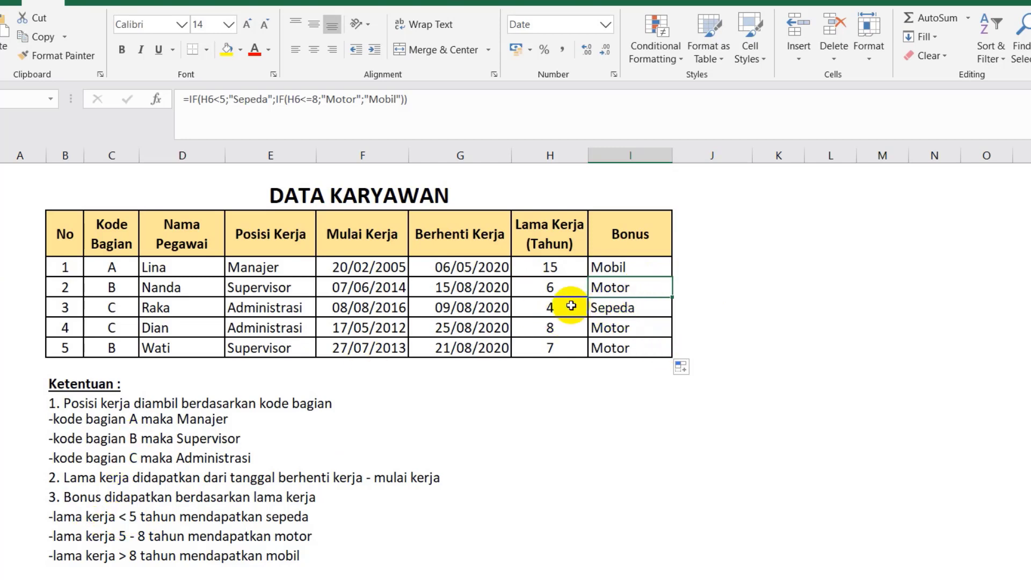
left_click(621, 310)
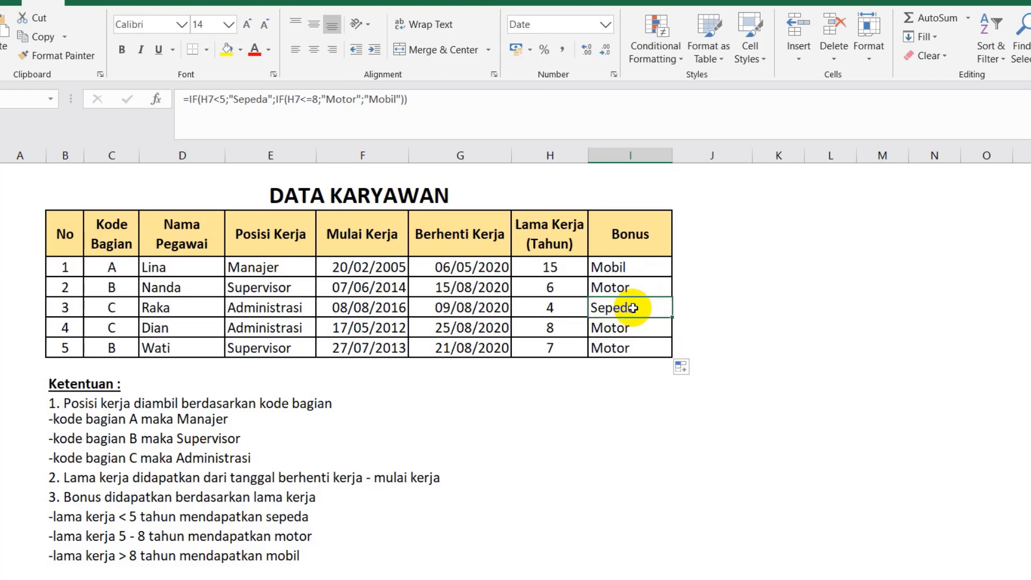
left_click(400, 348)
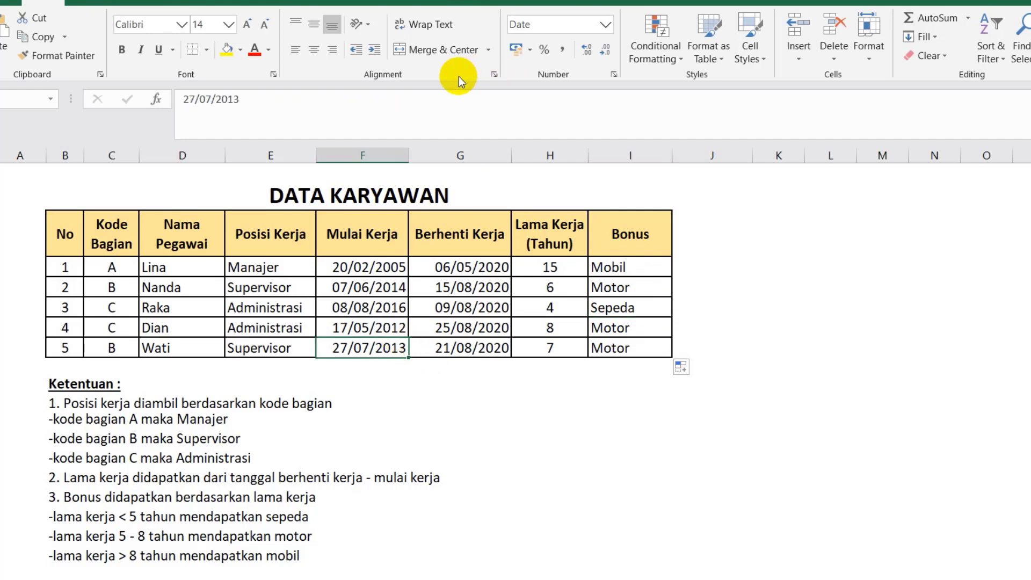
Change the fifth employee's start date in F9 to 27/07/2018 and check H9 shows 2
left_click(449, 98)
key("BackSpace")
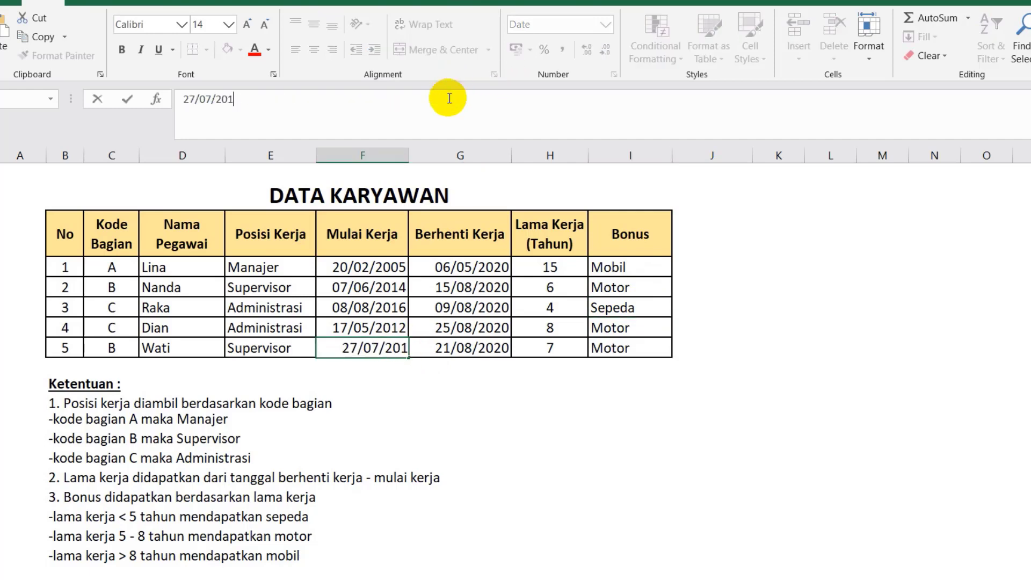
type("8")
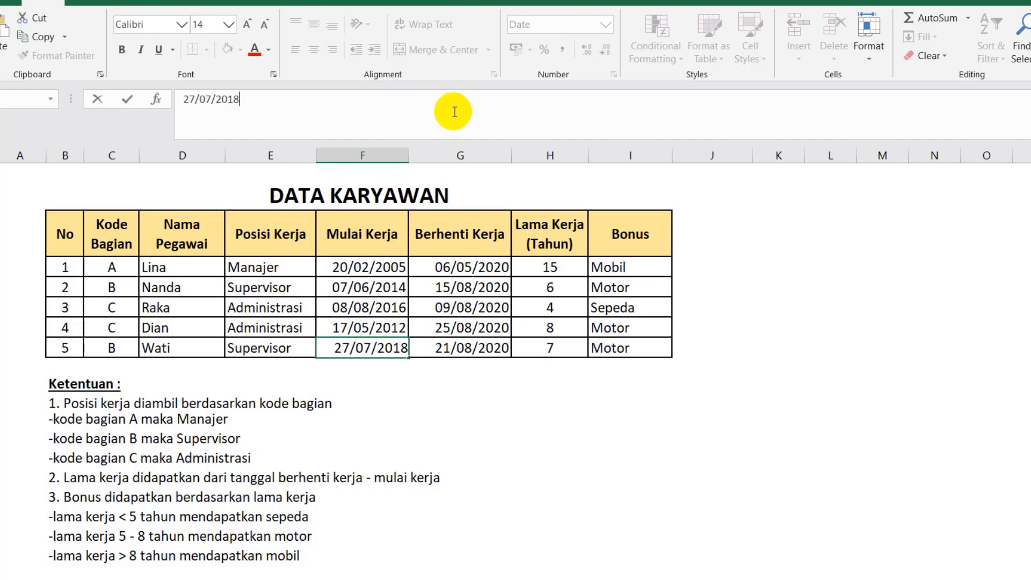
key("Return")
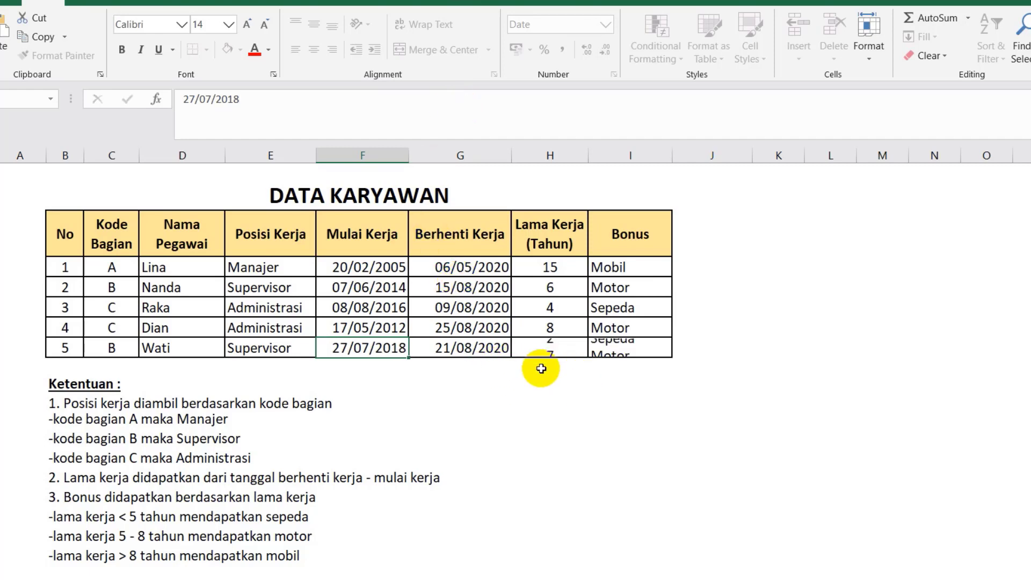
left_click(573, 358)
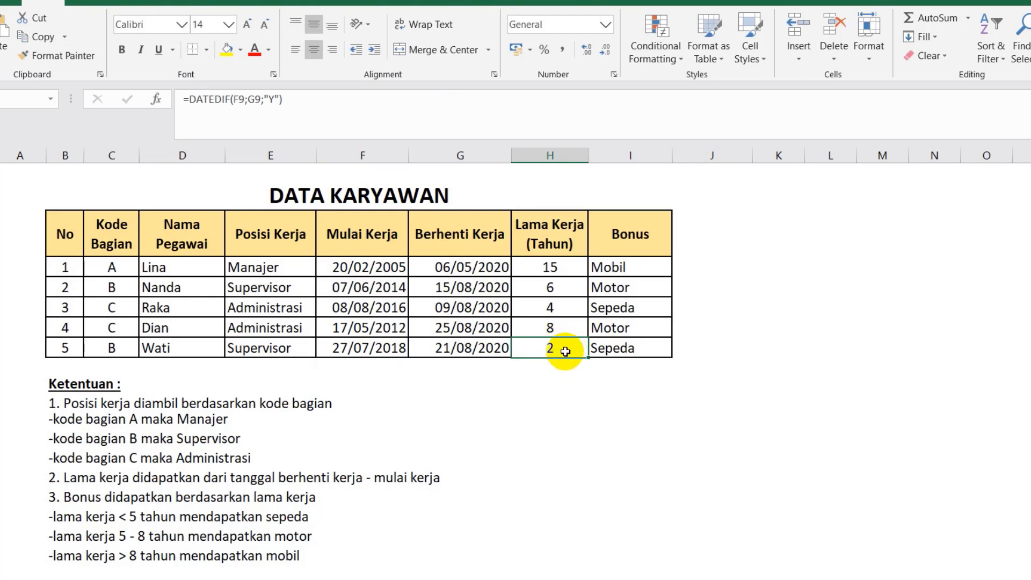